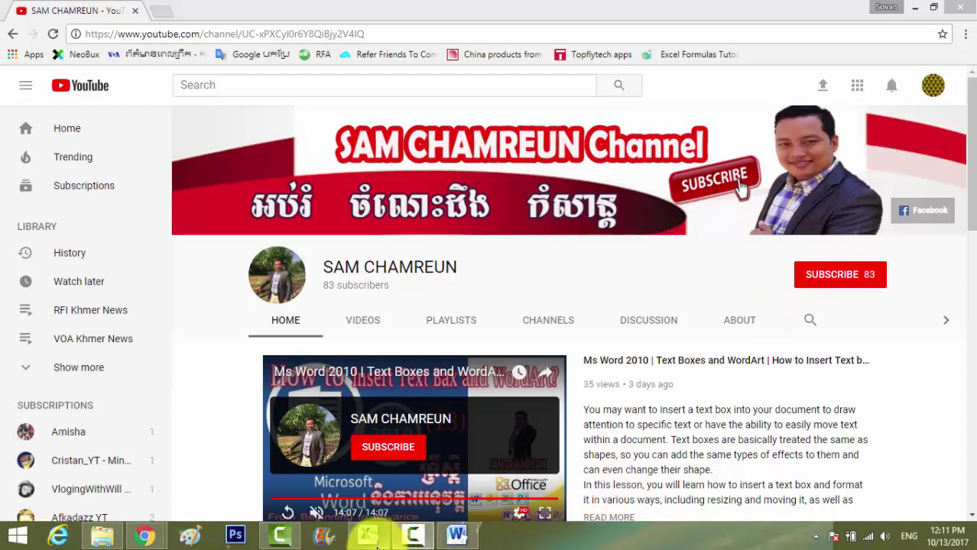
Step: Bring the GPSCam Sale Report workbook forward and select a cell inside its sales table
{"action": "left_click", "coordinate": [367, 534]}
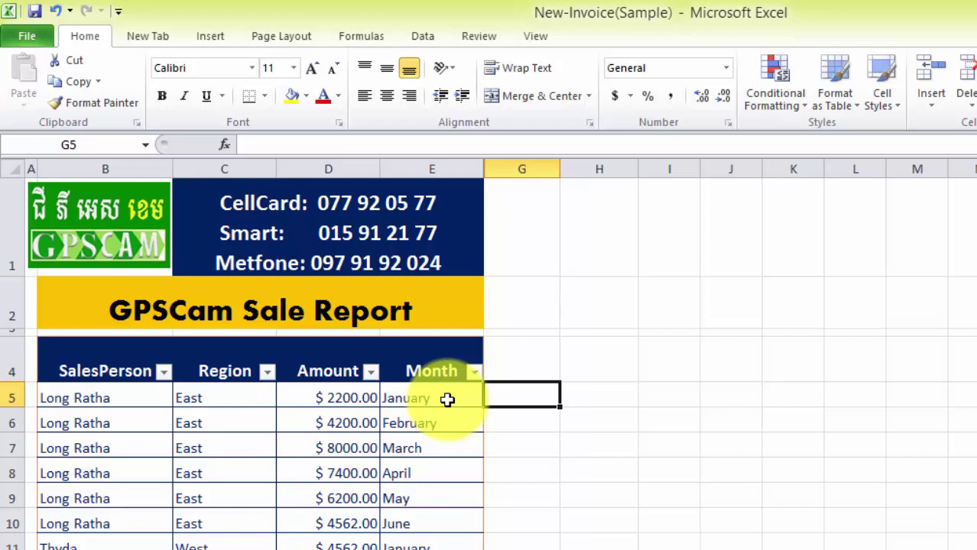
{"action": "left_click_drag", "start_coordinate": [447, 400], "coordinate": [117, 545]}
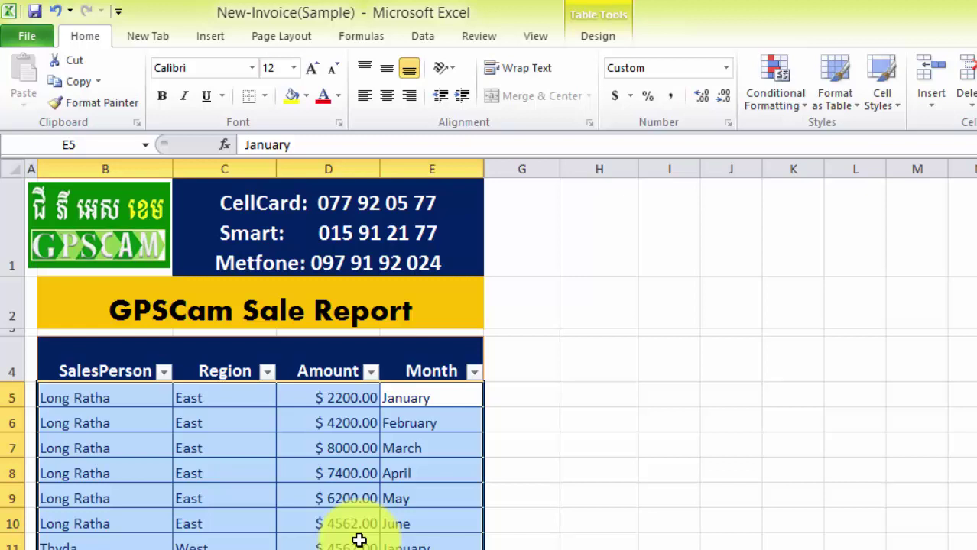
{"action": "left_click_drag", "start_coordinate": [417, 396], "coordinate": [113, 399]}
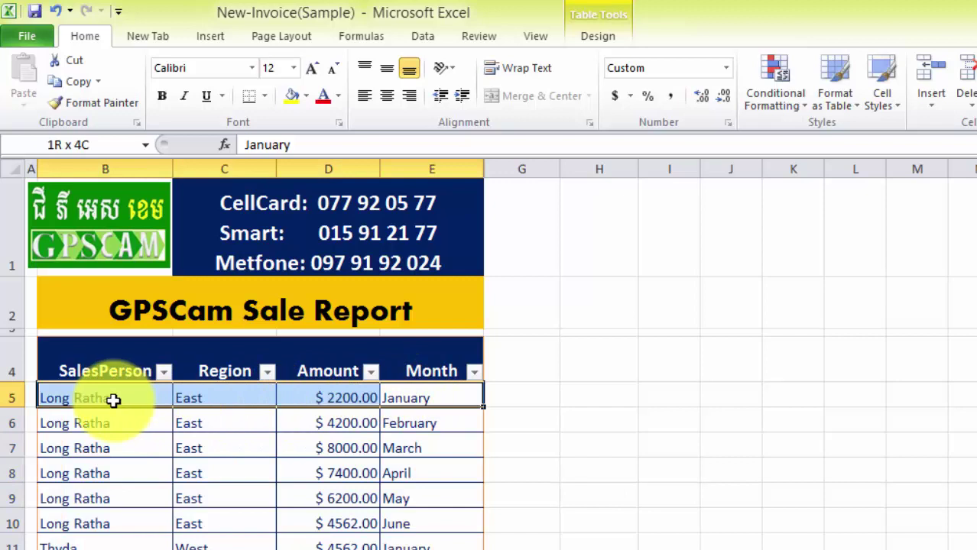
{"action": "left_click", "coordinate": [105, 448]}
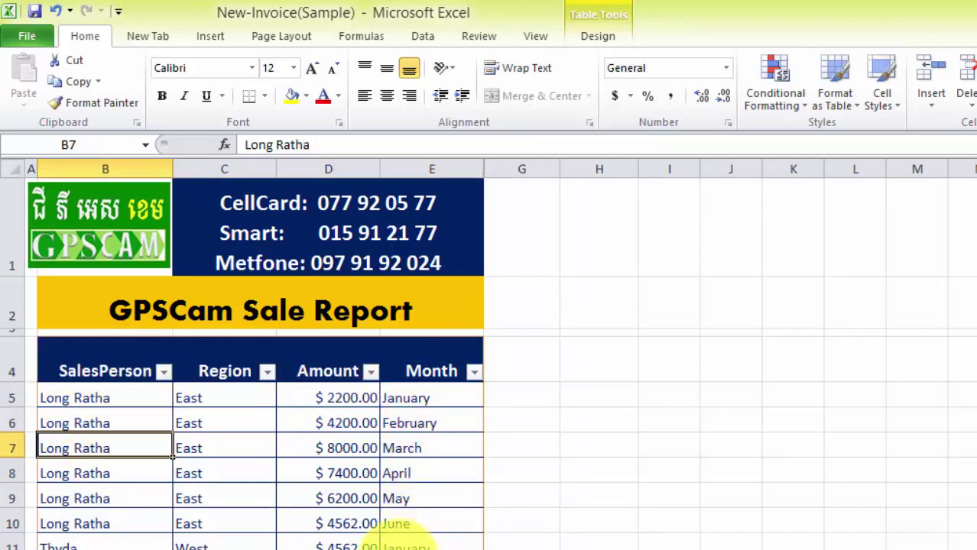
Step: Start a PivotTable from Table2456 on the Insert tab, keeping New Worksheet as the destination
{"action": "left_click", "coordinate": [149, 38]}
{"action": "left_click", "coordinate": [210, 38]}
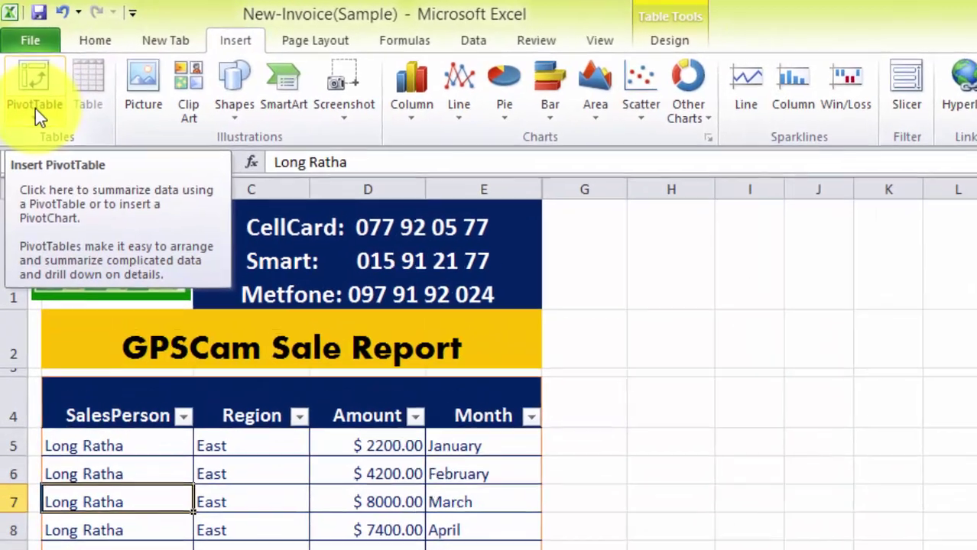
{"action": "left_click", "coordinate": [37, 116]}
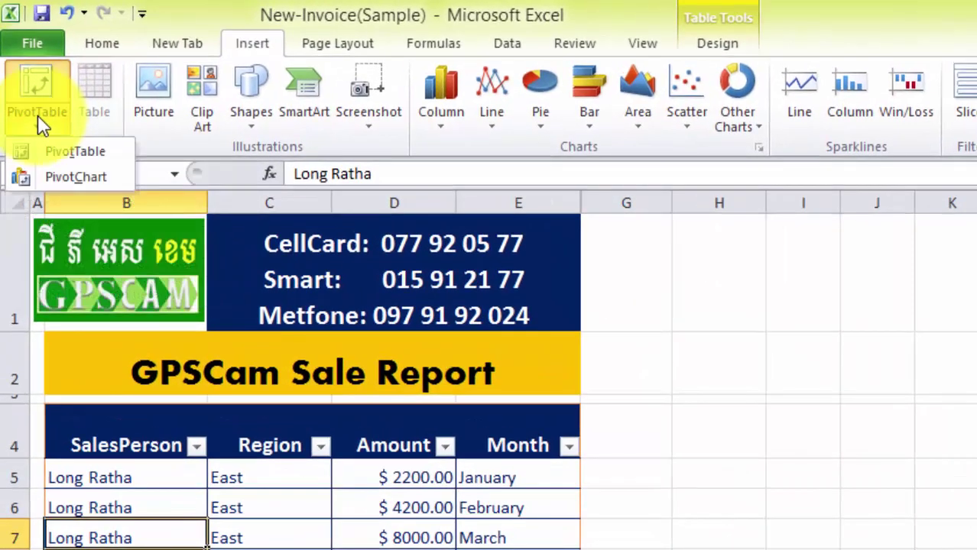
{"action": "left_click", "coordinate": [59, 155]}
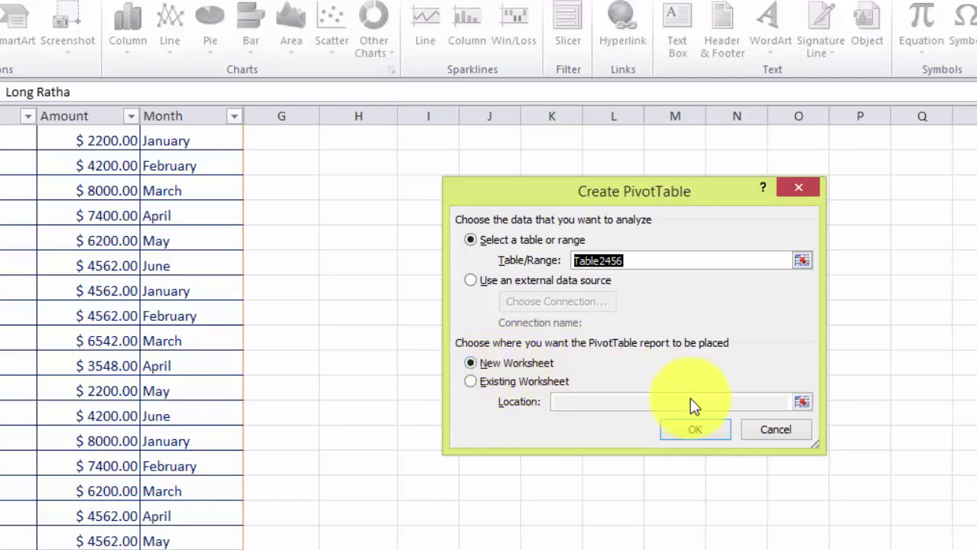
Step: Confirm the new-sheet PivotTable and tick SalesPerson as rows and Amount as summed values
{"action": "left_click", "coordinate": [696, 429]}
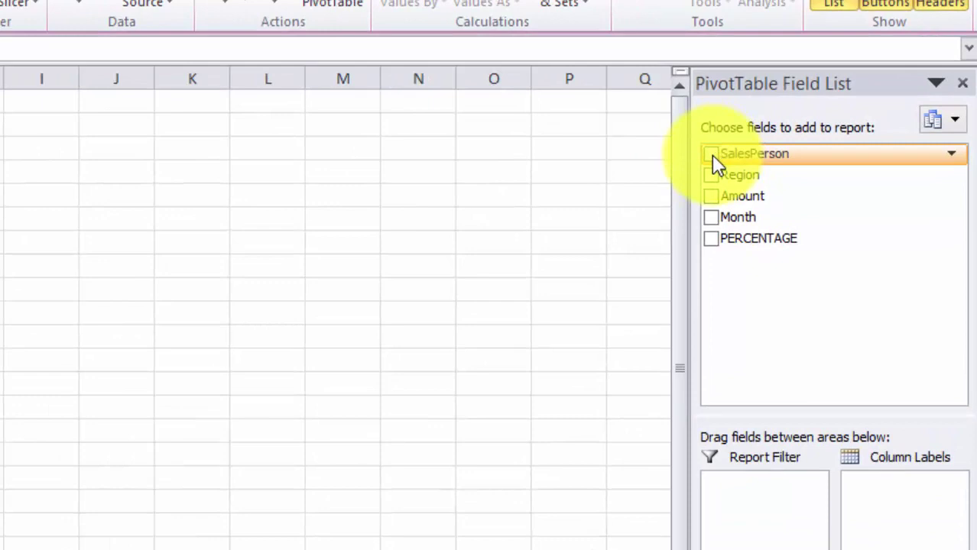
{"action": "left_click", "coordinate": [712, 154]}
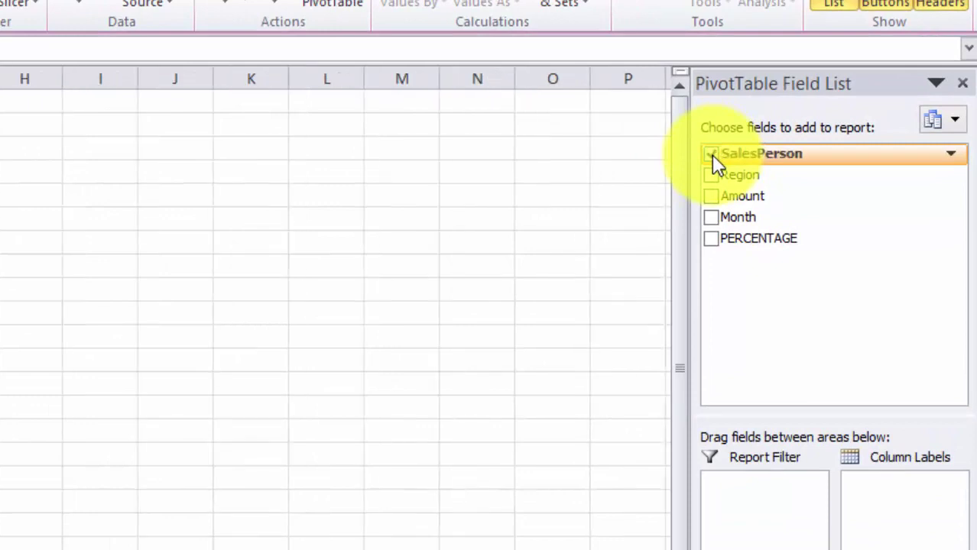
{"action": "left_click", "coordinate": [712, 198]}
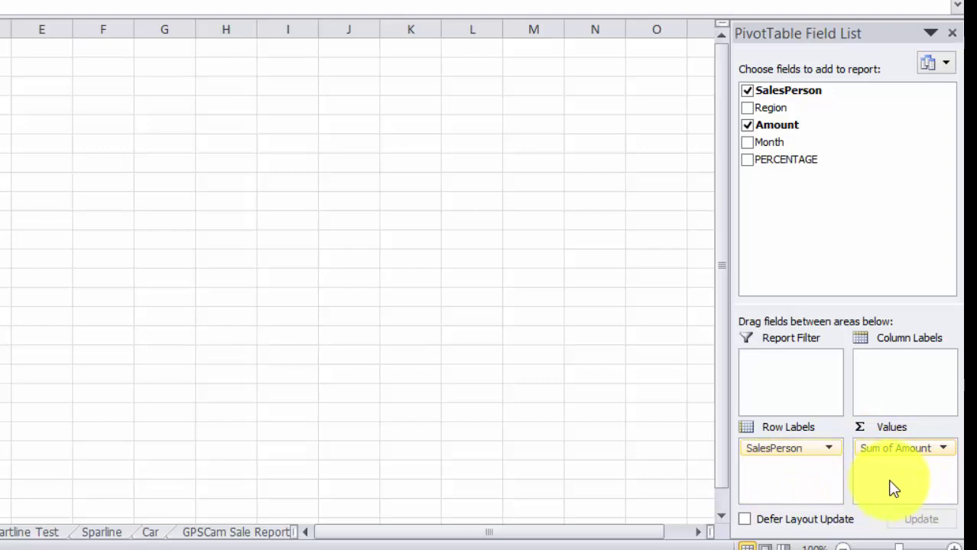
Step: Drag Month into Column Labels so amounts spread across January–June, totalling 162528
{"action": "left_click_drag", "start_coordinate": [895, 448], "coordinate": [782, 146]}
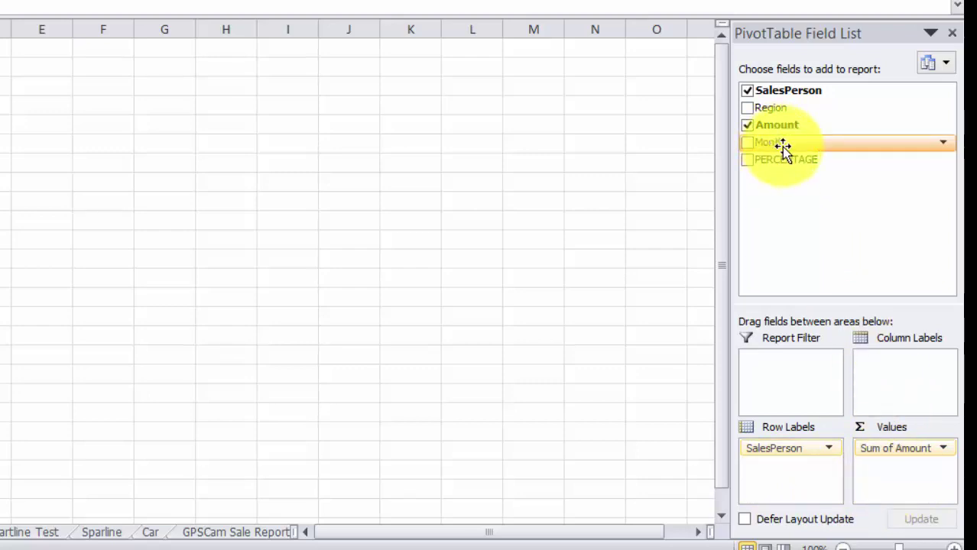
{"action": "left_click_drag", "start_coordinate": [781, 147], "coordinate": [795, 99]}
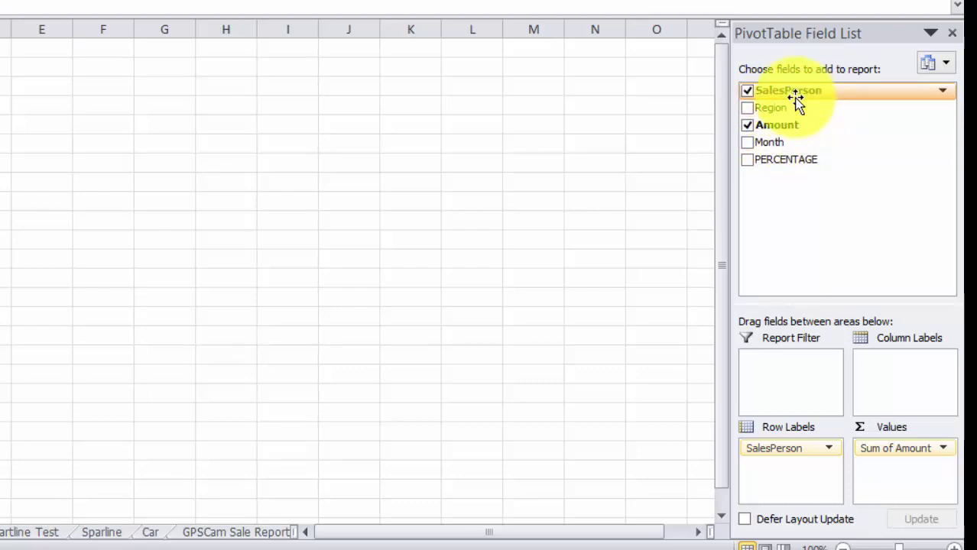
{"action": "left_click_drag", "start_coordinate": [795, 97], "coordinate": [802, 94]}
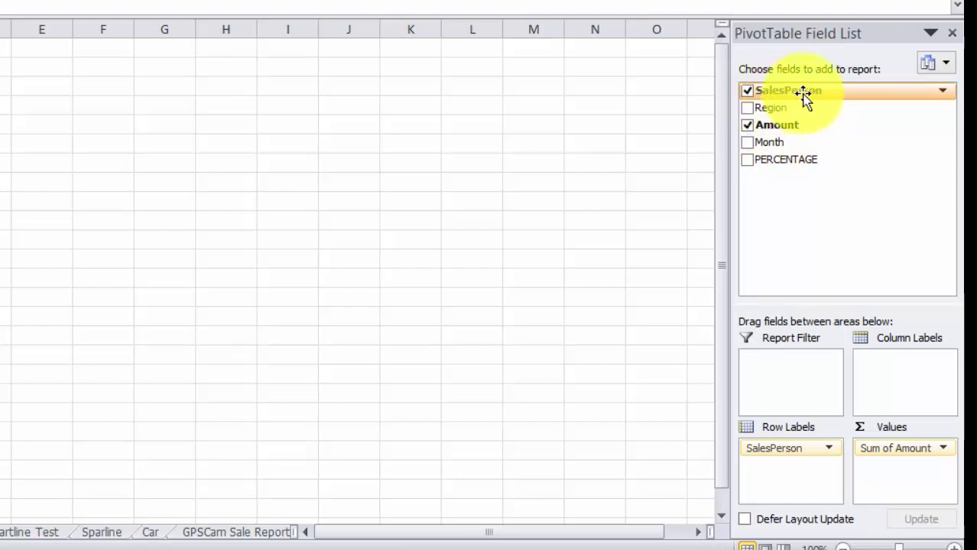
{"action": "left_click_drag", "start_coordinate": [802, 95], "coordinate": [779, 132]}
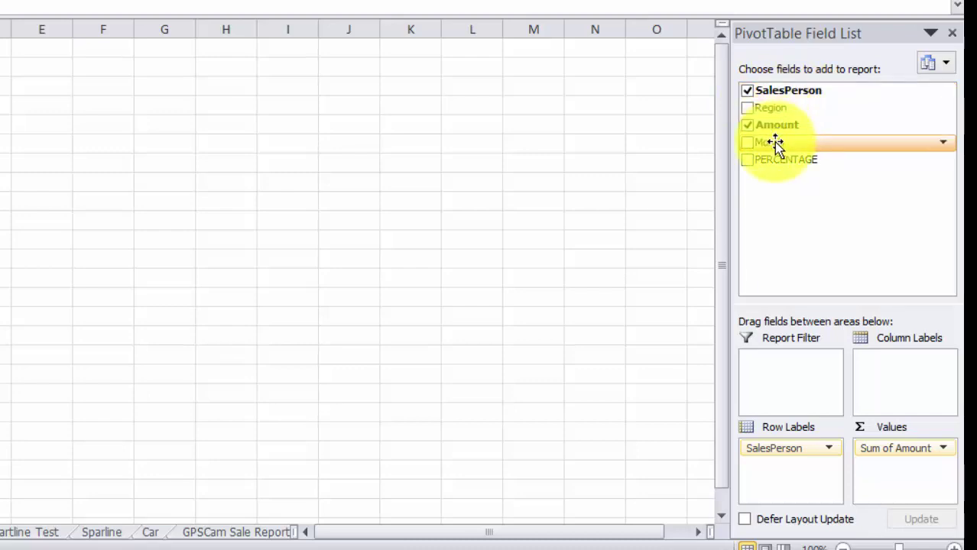
{"action": "left_click_drag", "start_coordinate": [780, 132], "coordinate": [748, 151]}
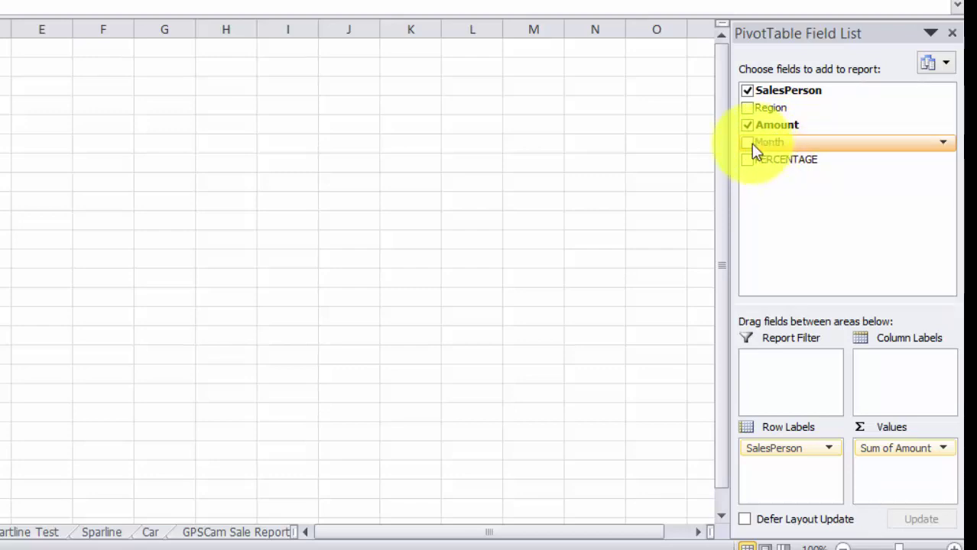
{"action": "mouse_move", "coordinate": [750, 143]}
{"action": "left_mouse_down"}
{"action": "mouse_move", "coordinate": [858, 176]}
{"action": "mouse_move", "coordinate": [896, 371]}
{"action": "left_mouse_up"}
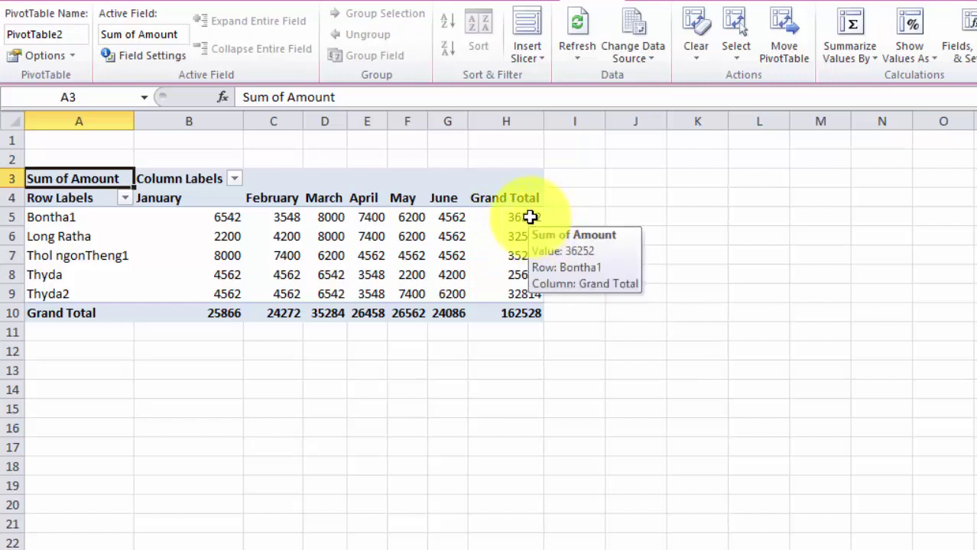
Step: Check the first salesperson's January–June amounts and grand total, then go to the Pivotable sheet
{"action": "left_click", "coordinate": [530, 218]}
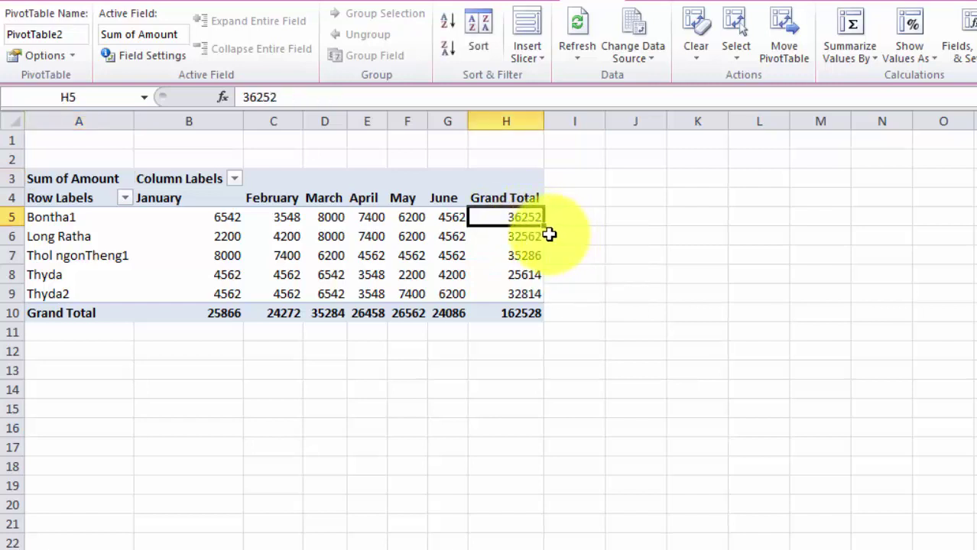
{"action": "left_click", "coordinate": [273, 220]}
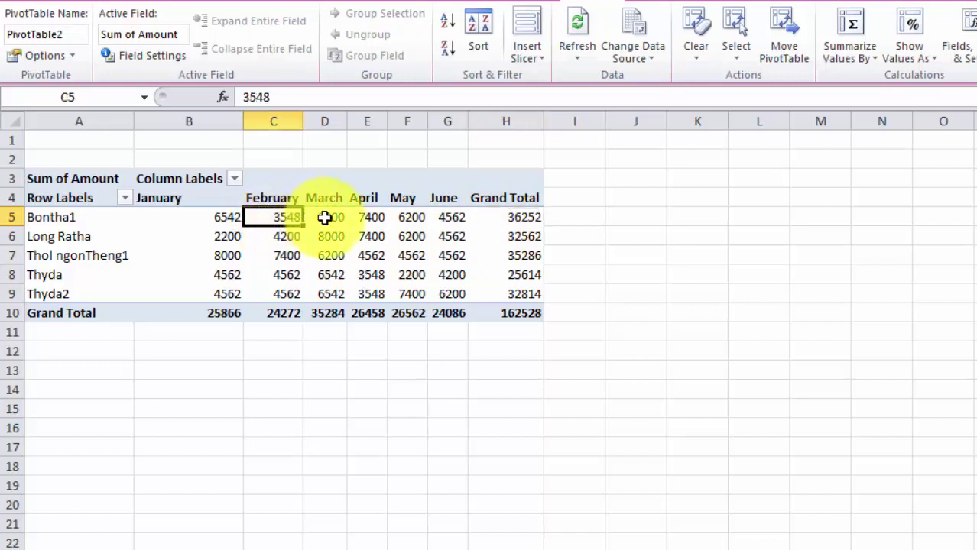
{"action": "left_click", "coordinate": [211, 225]}
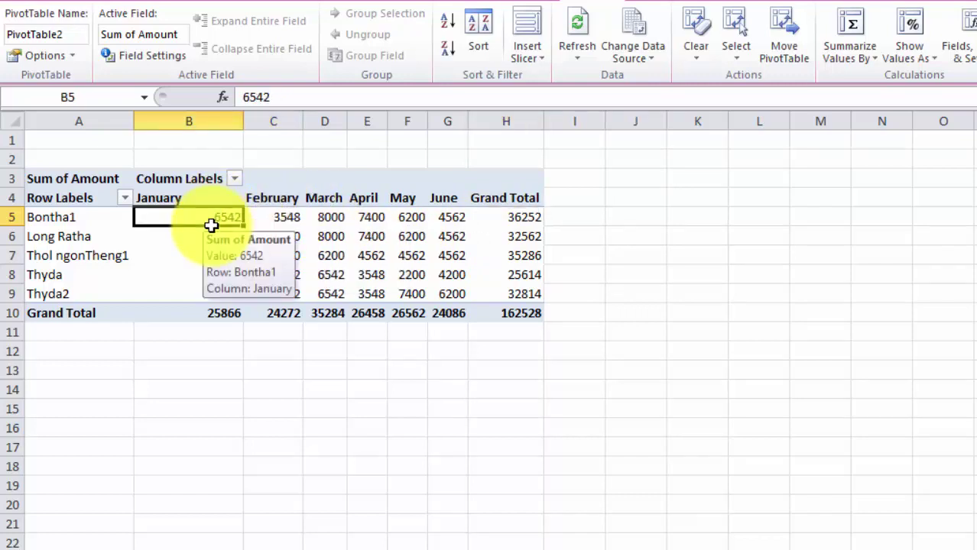
{"action": "left_click", "coordinate": [284, 220]}
{"action": "left_click", "coordinate": [334, 220]}
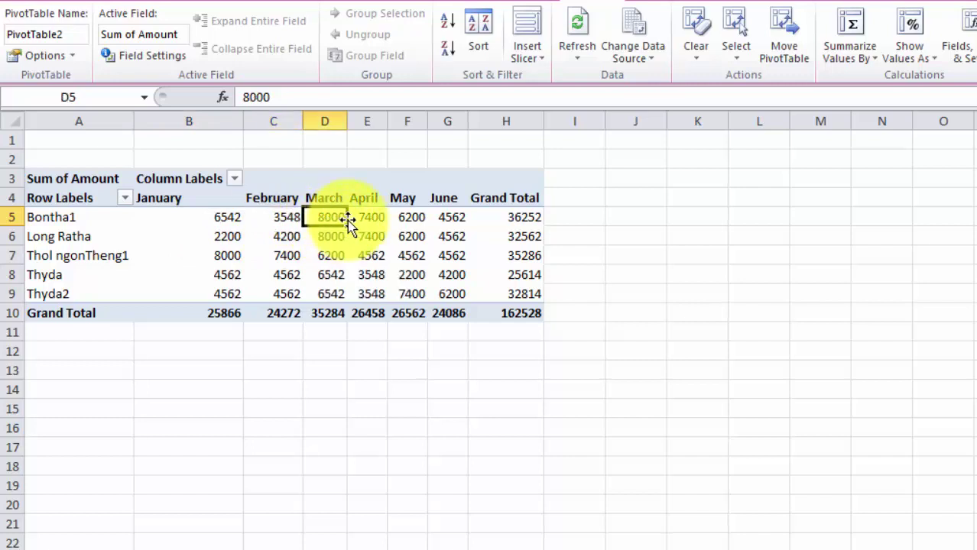
{"action": "left_click", "coordinate": [366, 219]}
{"action": "left_click", "coordinate": [413, 218]}
{"action": "left_click", "coordinate": [444, 218]}
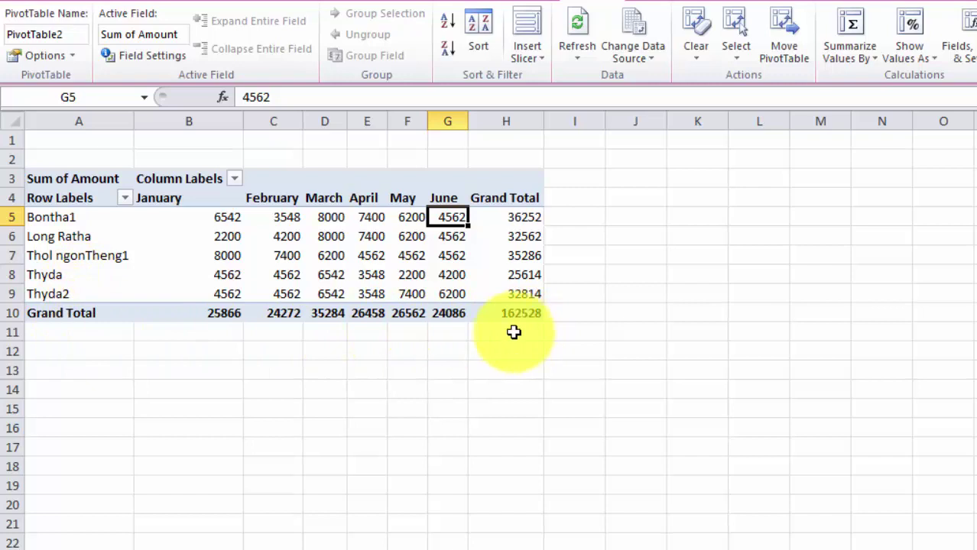
{"action": "mouse_move", "coordinate": [512, 318]}
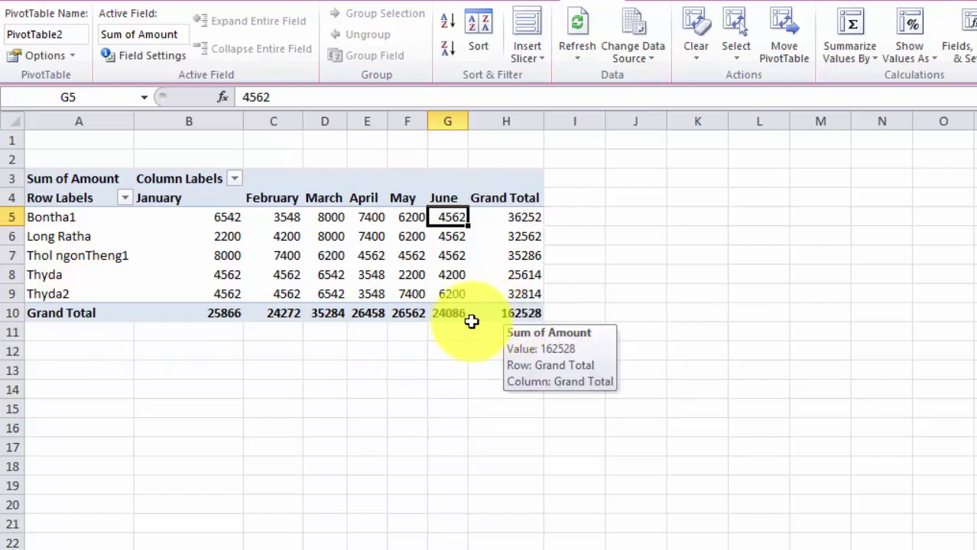
{"action": "left_click", "coordinate": [142, 540]}
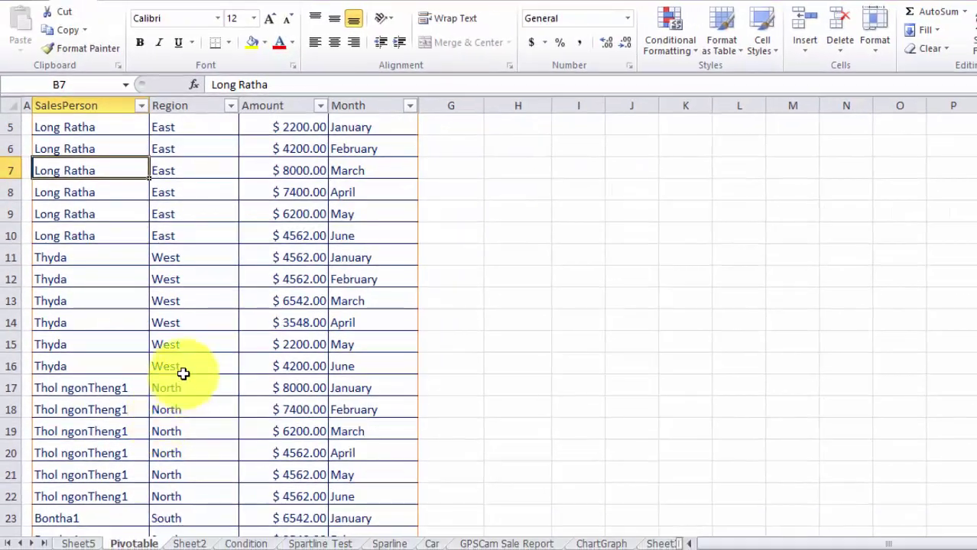
Step: Return to Sheet5 and select the whole PivotTable, dismissing its shortcut menu
{"action": "scroll", "coordinate": [183, 371], "scroll_direction": "up", "scroll_amount": 2}
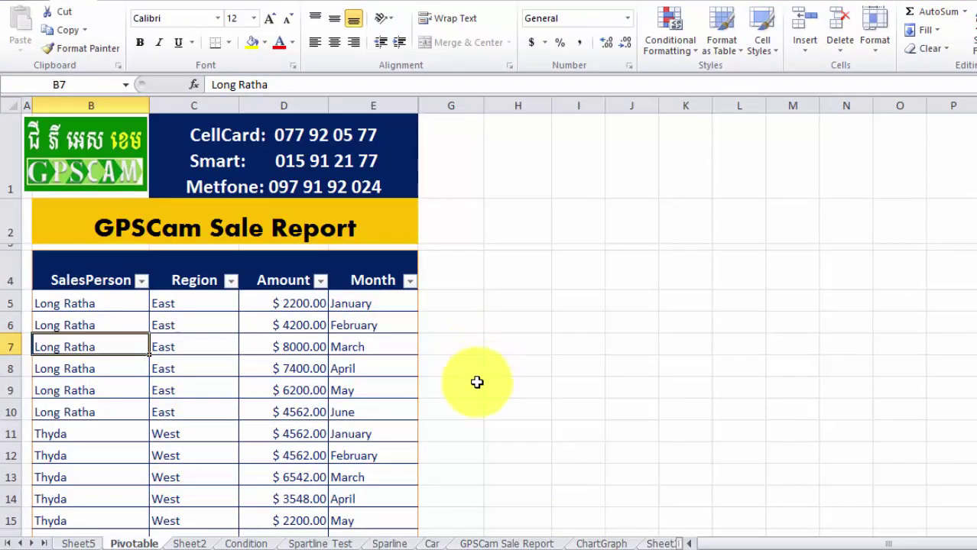
{"action": "left_click", "coordinate": [79, 543]}
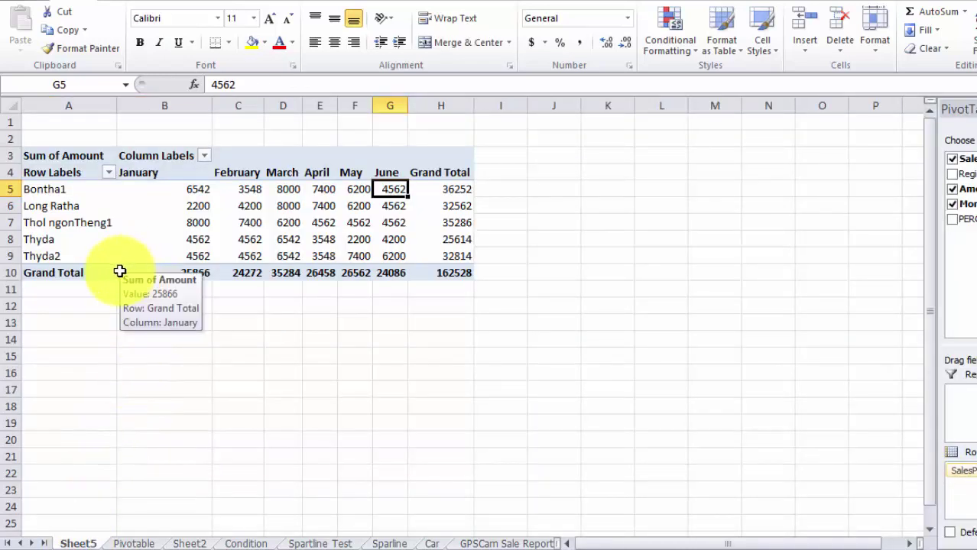
{"action": "left_click", "coordinate": [34, 153]}
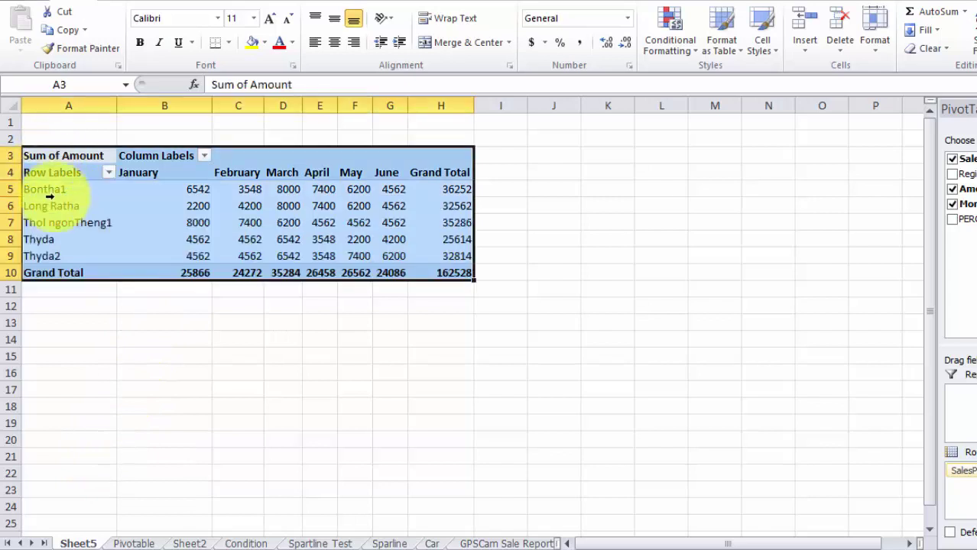
{"action": "right_click", "coordinate": [204, 195]}
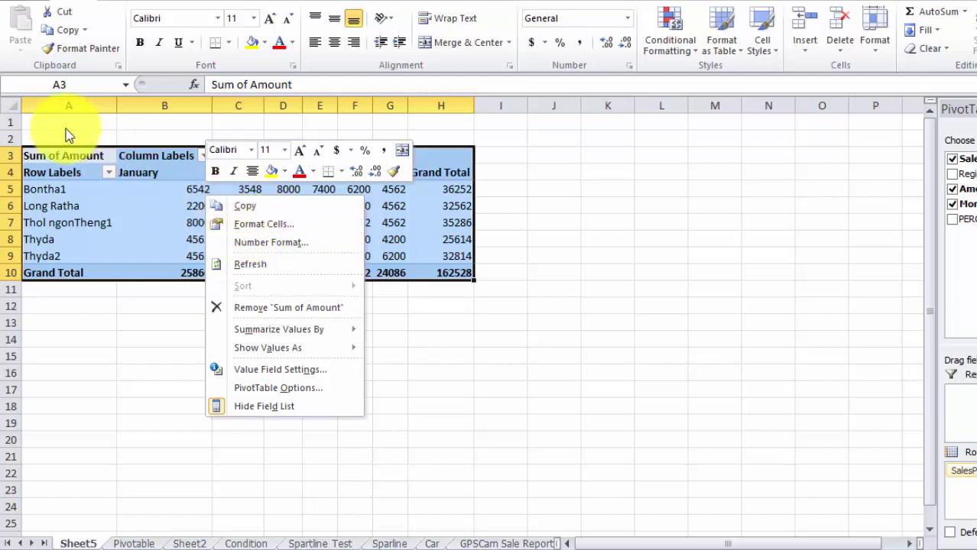
{"action": "key", "text": "Escape"}
Step: Merge & Center cells A1:H1, then click into the pivot to show its field list
{"action": "left_click_drag", "start_coordinate": [63, 125], "coordinate": [443, 125]}
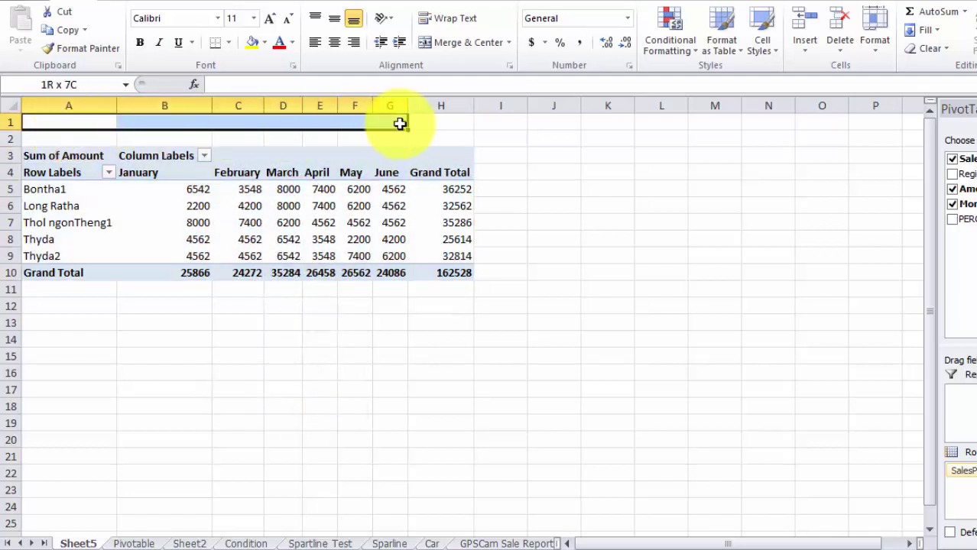
{"action": "left_click", "coordinate": [448, 42]}
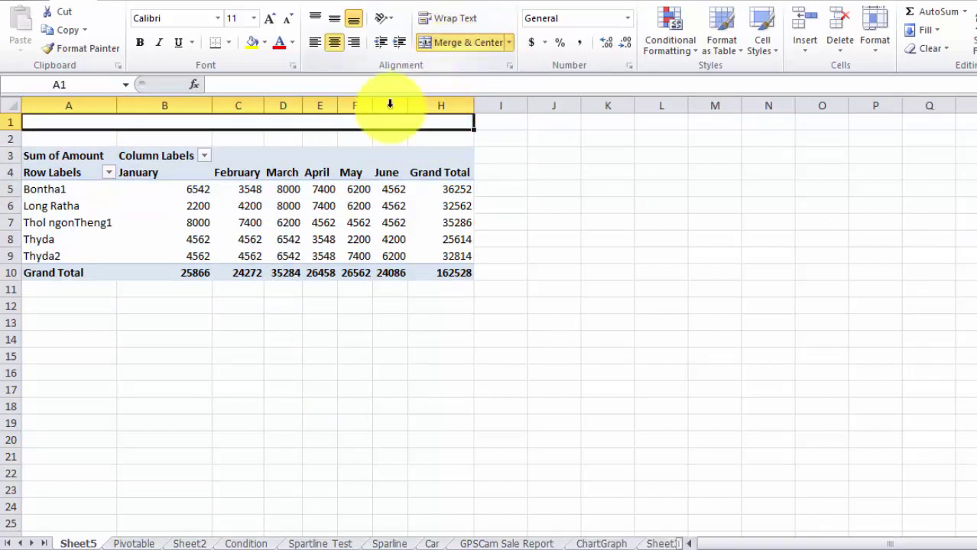
{"action": "left_click", "coordinate": [320, 237]}
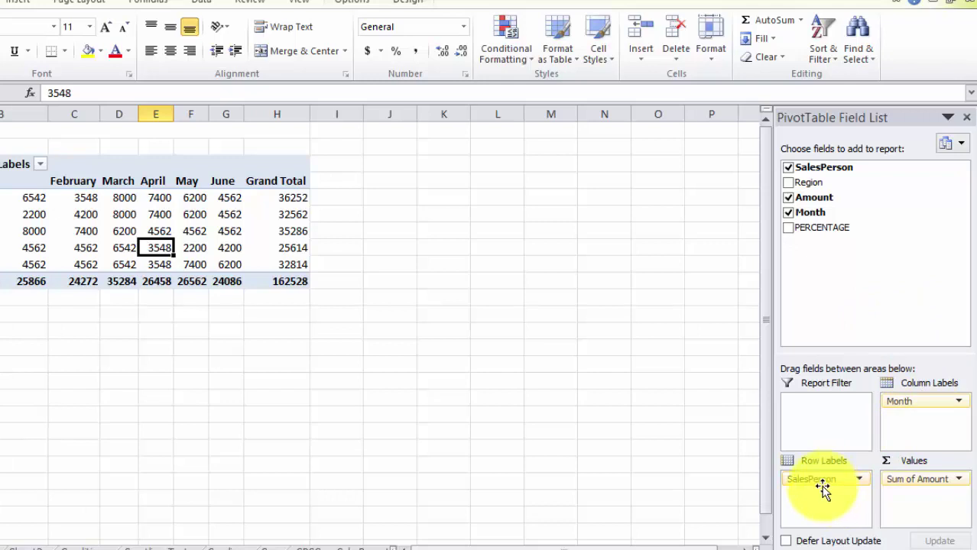
Step: Drag SalesPerson, Month and Sum of Amount out of their field areas onto the sheet
{"action": "left_click_drag", "start_coordinate": [834, 486], "coordinate": [635, 493]}
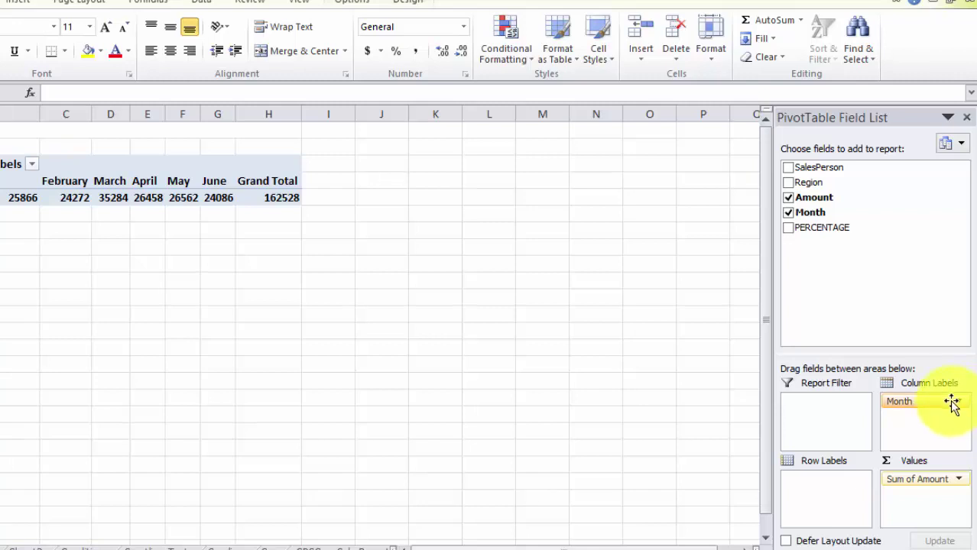
{"action": "left_click_drag", "start_coordinate": [934, 403], "coordinate": [631, 447]}
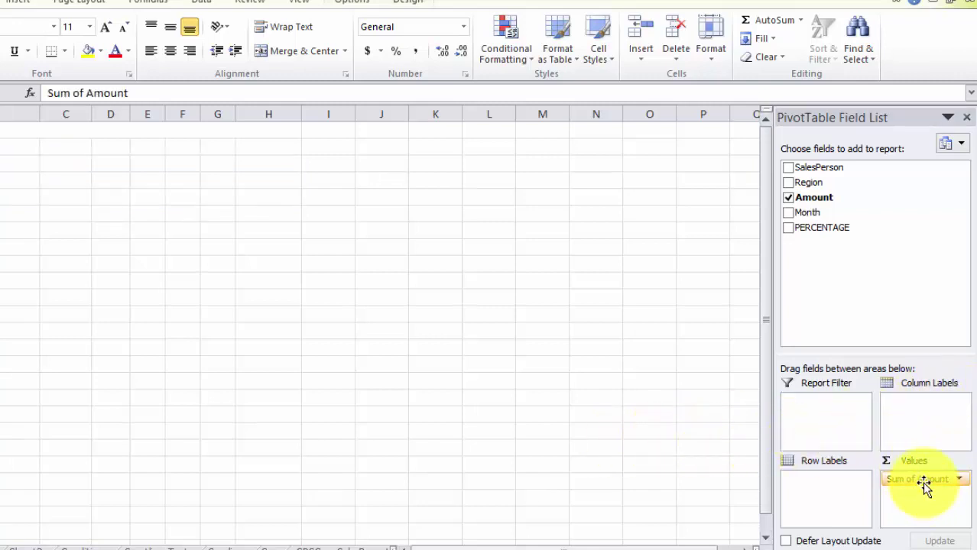
{"action": "left_click_drag", "start_coordinate": [921, 480], "coordinate": [627, 475]}
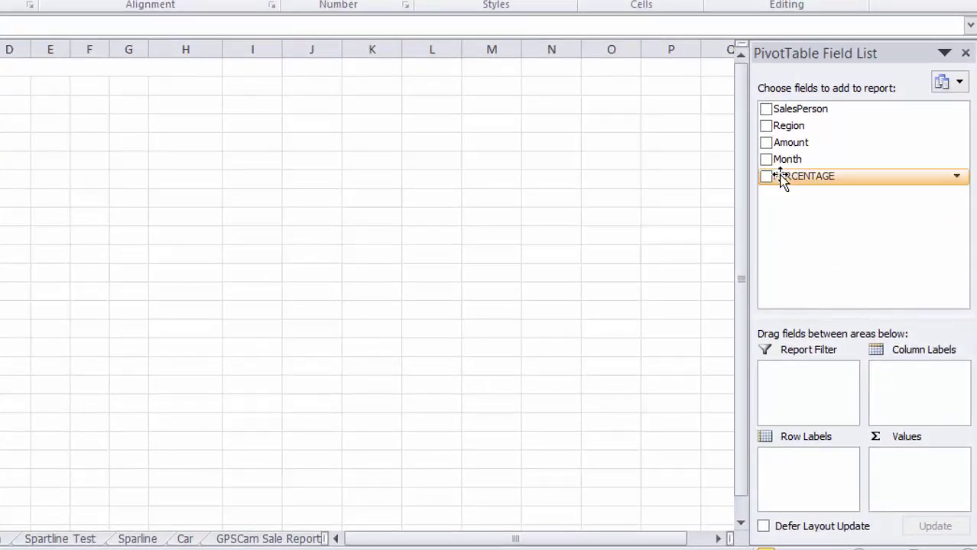
Step: Tick Region and Amount, then place Month in Column Labels for Region-by-month totals
{"action": "left_click", "coordinate": [766, 126]}
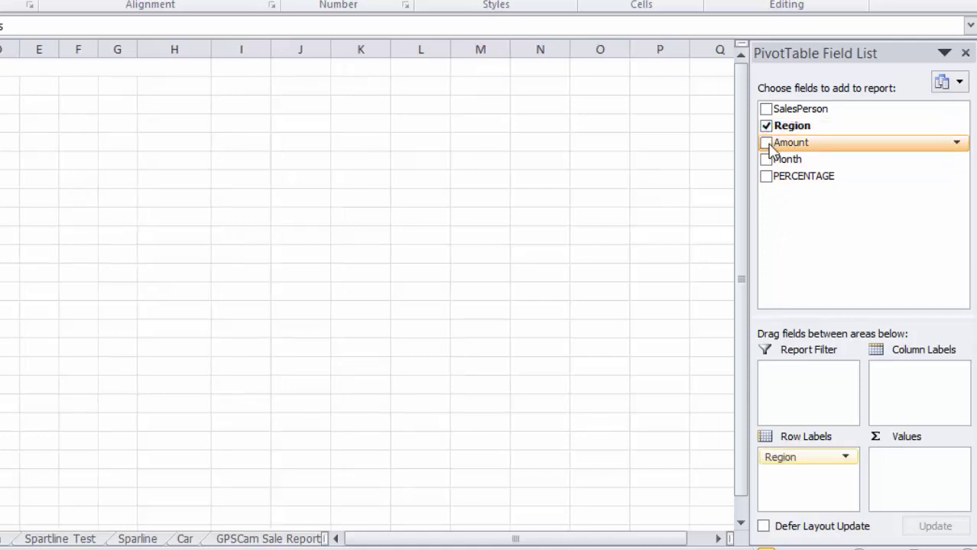
{"action": "left_click", "coordinate": [766, 143]}
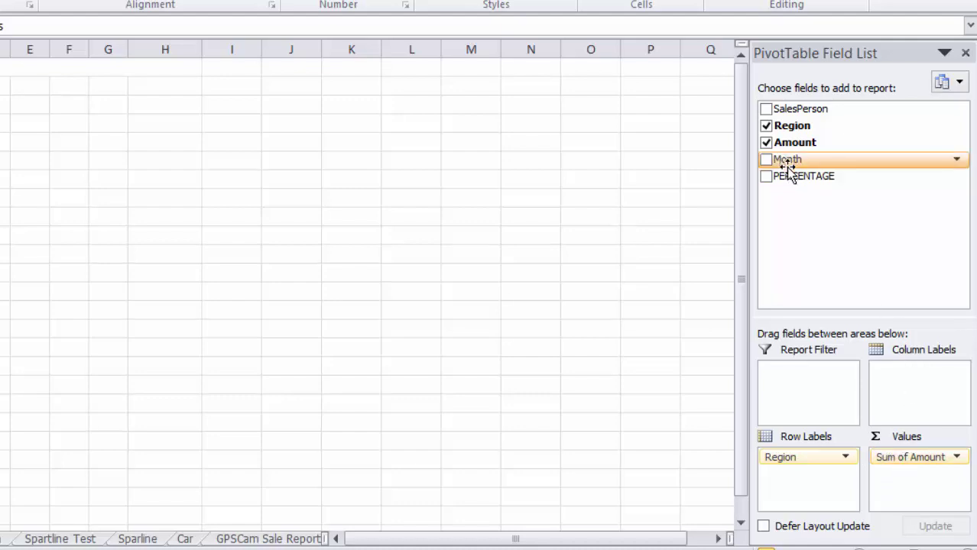
{"action": "mouse_move", "coordinate": [787, 165]}
{"action": "left_mouse_down"}
{"action": "mouse_move", "coordinate": [909, 392]}
{"action": "mouse_move", "coordinate": [904, 403]}
{"action": "left_mouse_up"}
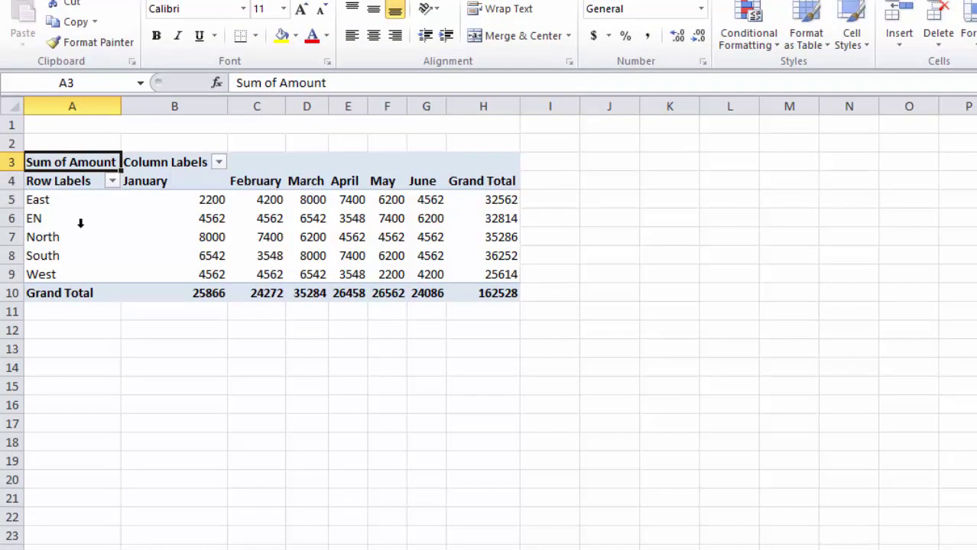
{"action": "left_click_drag", "start_coordinate": [50, 202], "coordinate": [56, 274]}
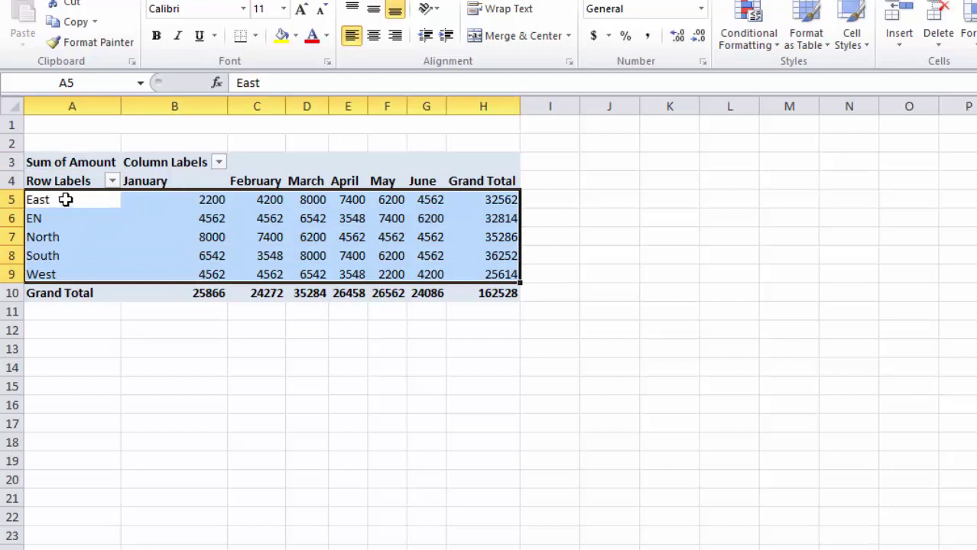
{"action": "left_click", "coordinate": [65, 201]}
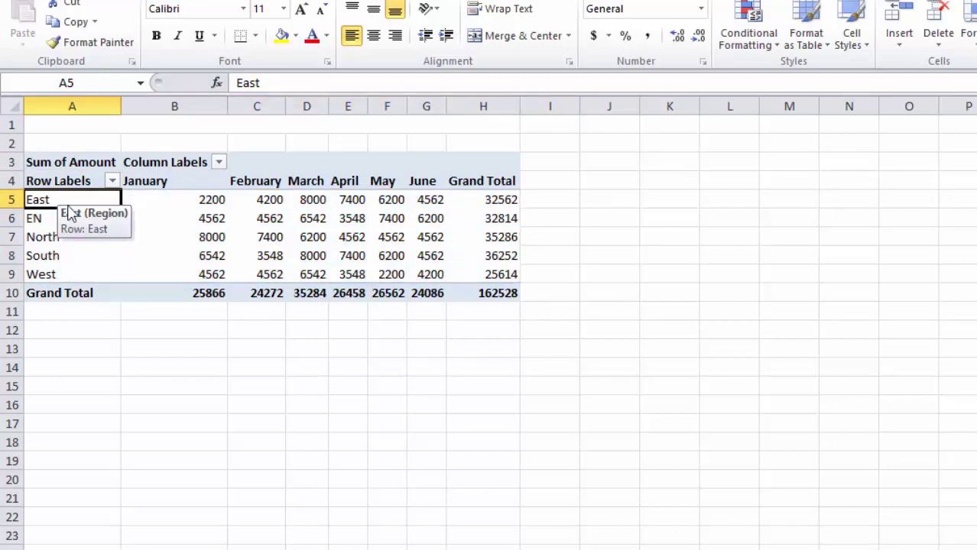
{"action": "left_click", "coordinate": [178, 201]}
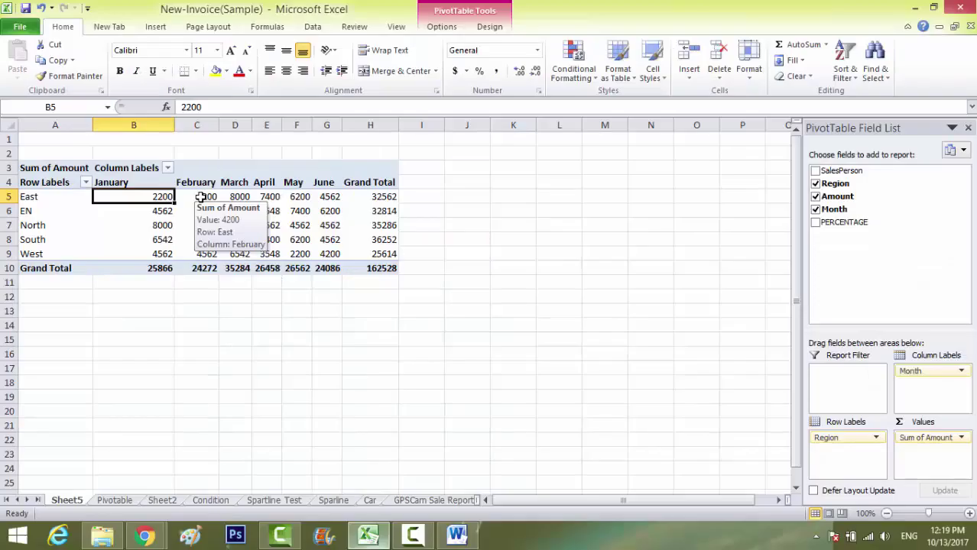
{"action": "left_click", "coordinate": [203, 197]}
{"action": "left_click", "coordinate": [229, 197]}
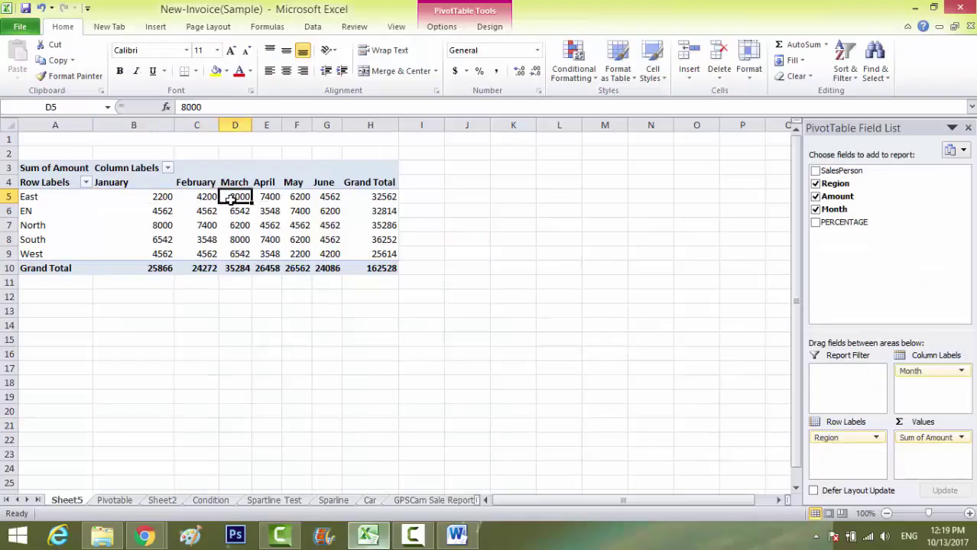
{"action": "left_click", "coordinate": [269, 197]}
{"action": "left_click", "coordinate": [291, 197]}
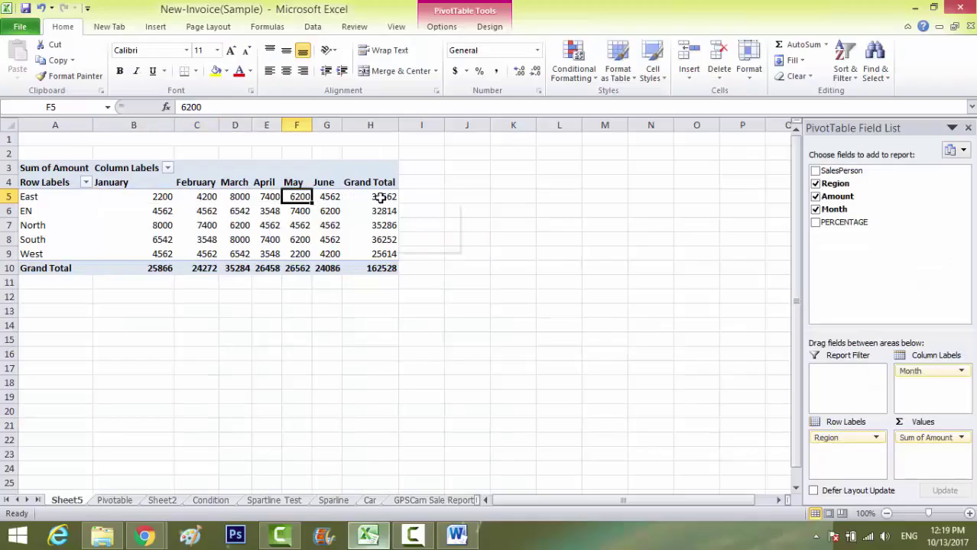
{"action": "left_click", "coordinate": [327, 196]}
{"action": "mouse_move", "coordinate": [313, 196]}
{"action": "left_mouse_down"}
{"action": "mouse_move", "coordinate": [45, 198]}
{"action": "mouse_move", "coordinate": [174, 198]}
{"action": "mouse_move", "coordinate": [85, 198]}
{"action": "left_mouse_up"}
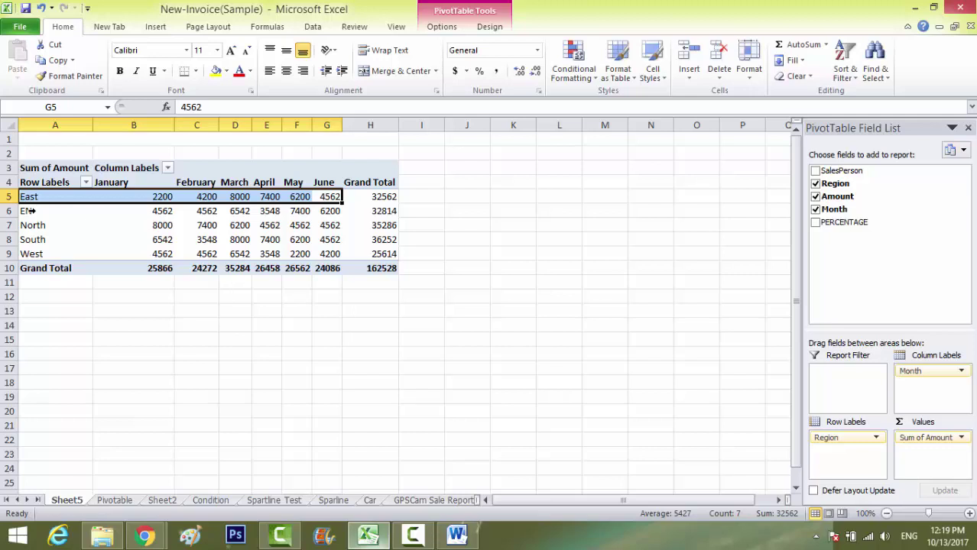
{"action": "left_click", "coordinate": [31, 211]}
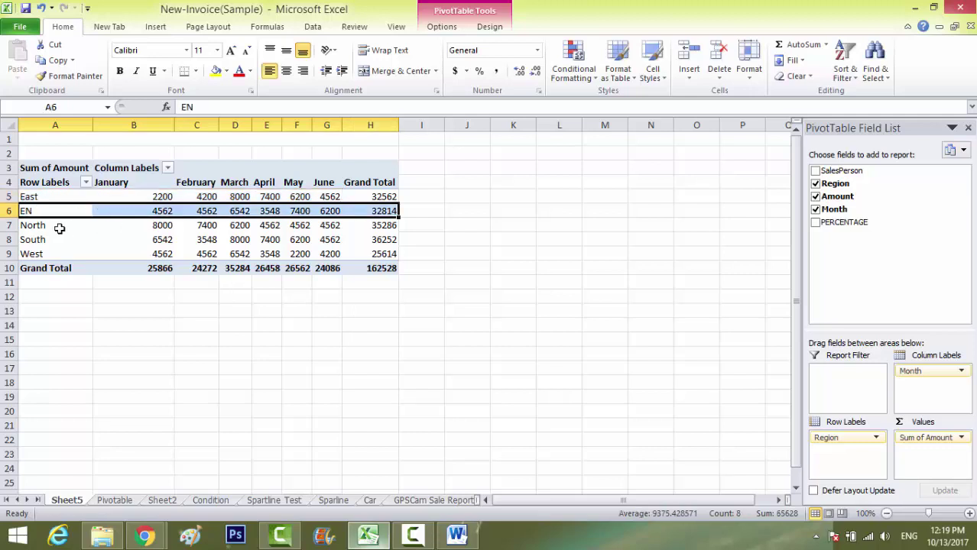
{"action": "left_click_drag", "start_coordinate": [84, 226], "coordinate": [329, 226]}
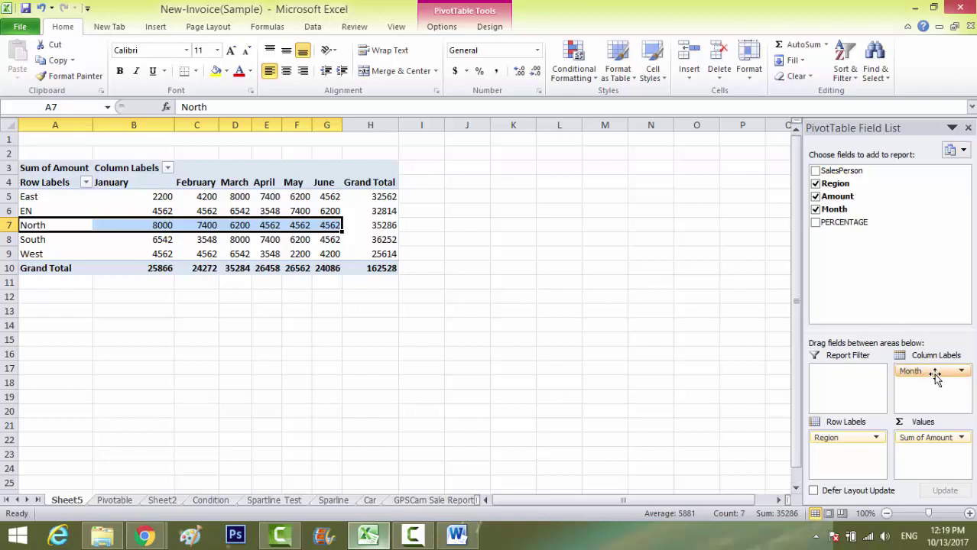
Step: Move Month into Row Labels, then remove Region and Month, leaving only Sum of Amount (162528)
{"action": "left_click_drag", "start_coordinate": [931, 379], "coordinate": [937, 386]}
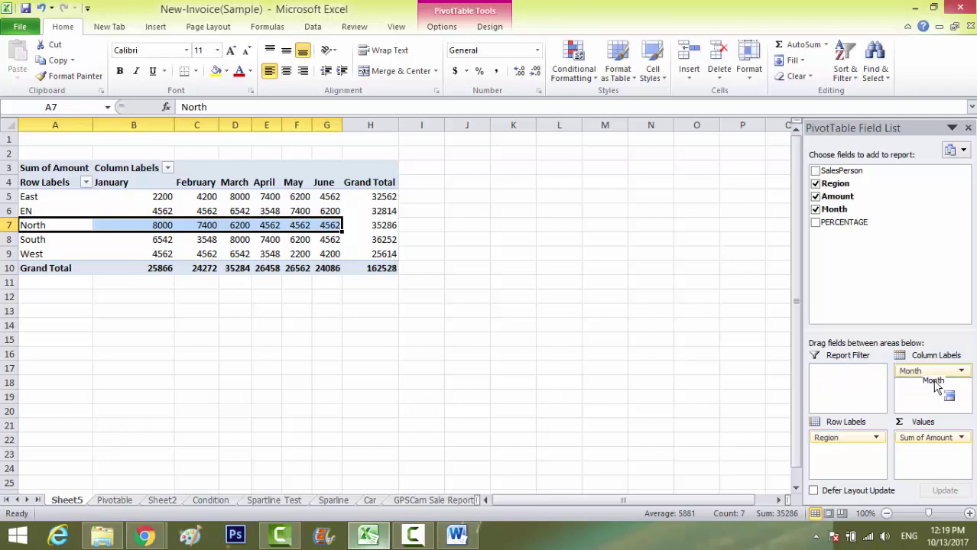
{"action": "left_click_drag", "start_coordinate": [936, 386], "coordinate": [864, 455]}
{"action": "mouse_move", "coordinate": [933, 373]}
{"action": "left_mouse_down"}
{"action": "mouse_move", "coordinate": [858, 465]}
{"action": "mouse_move", "coordinate": [830, 462]}
{"action": "left_mouse_up"}
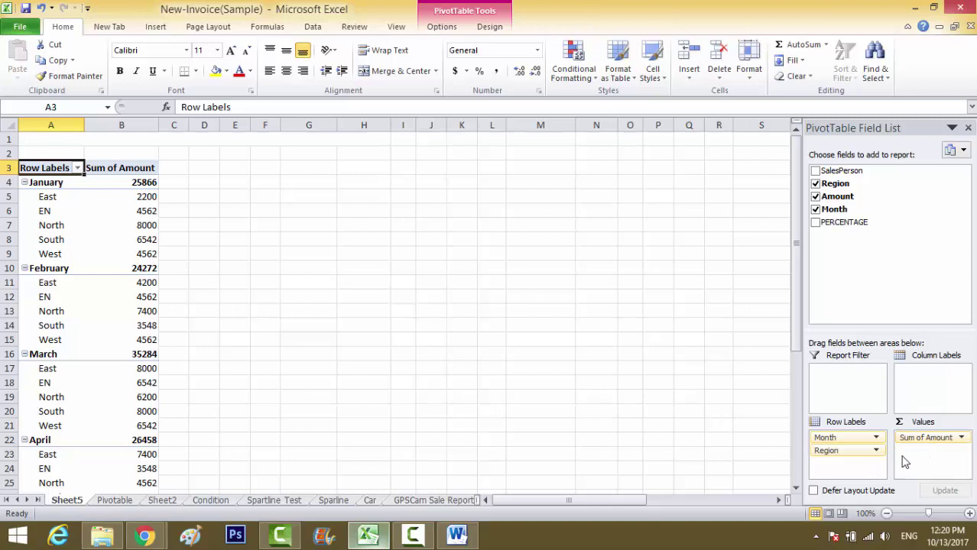
{"action": "left_click_drag", "start_coordinate": [841, 451], "coordinate": [715, 463]}
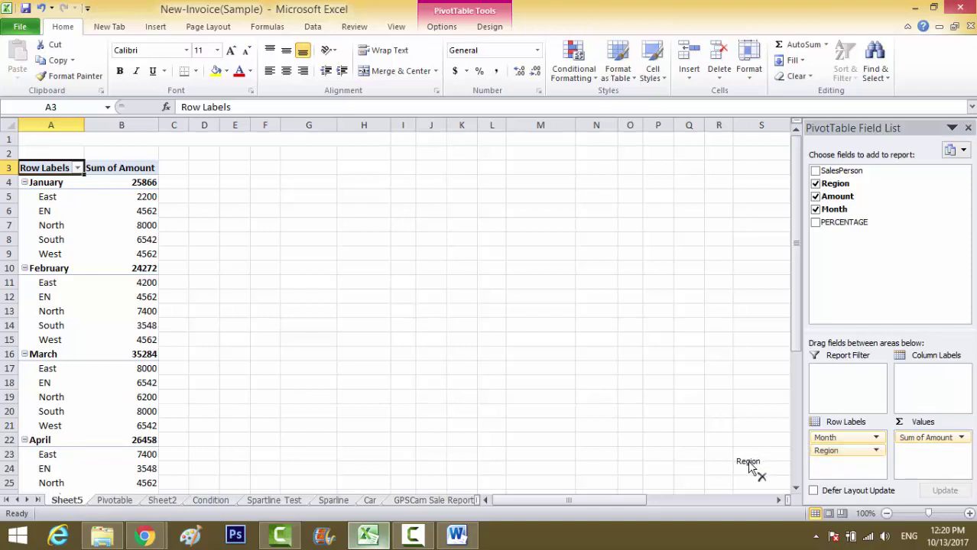
{"action": "left_click_drag", "start_coordinate": [841, 438], "coordinate": [717, 468]}
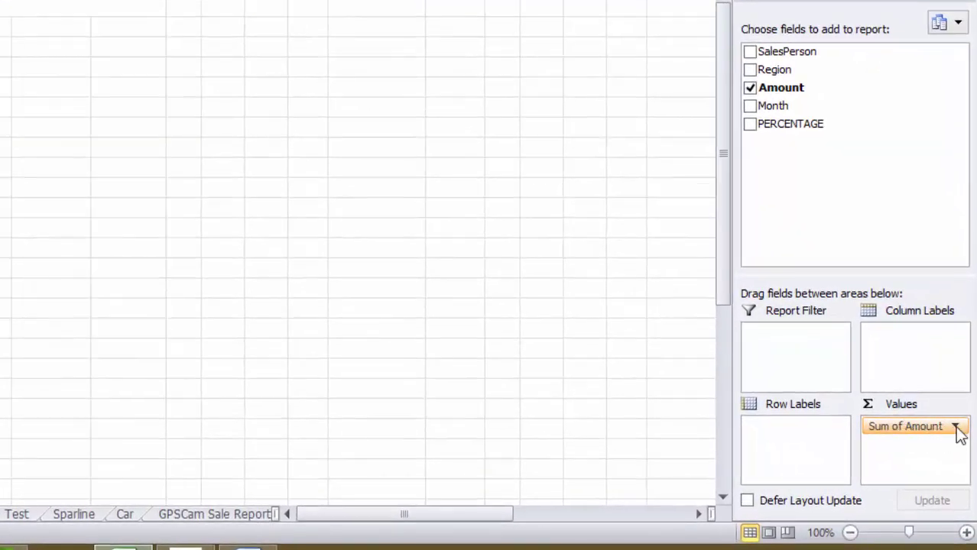
{"action": "left_click", "coordinate": [954, 428]}
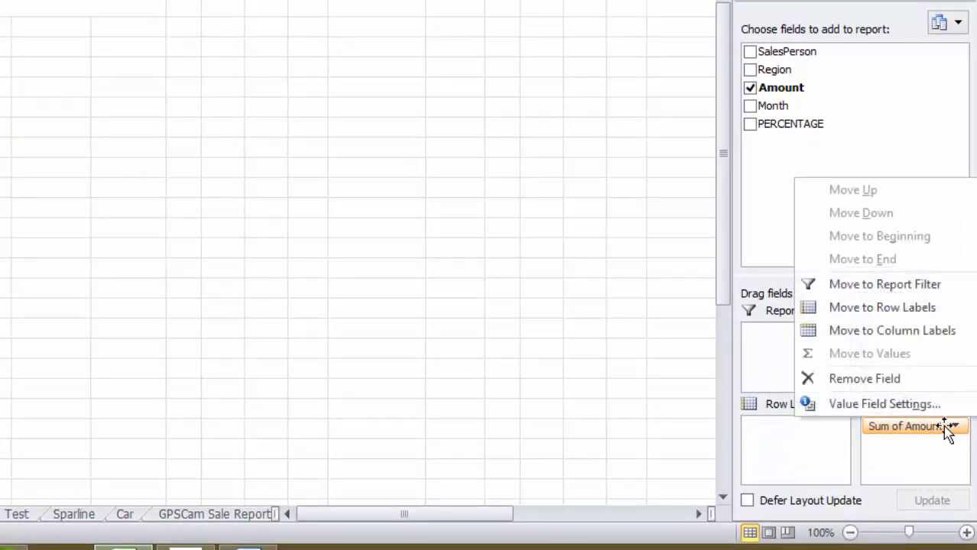
{"action": "left_click", "coordinate": [939, 449]}
{"action": "left_click", "coordinate": [938, 430]}
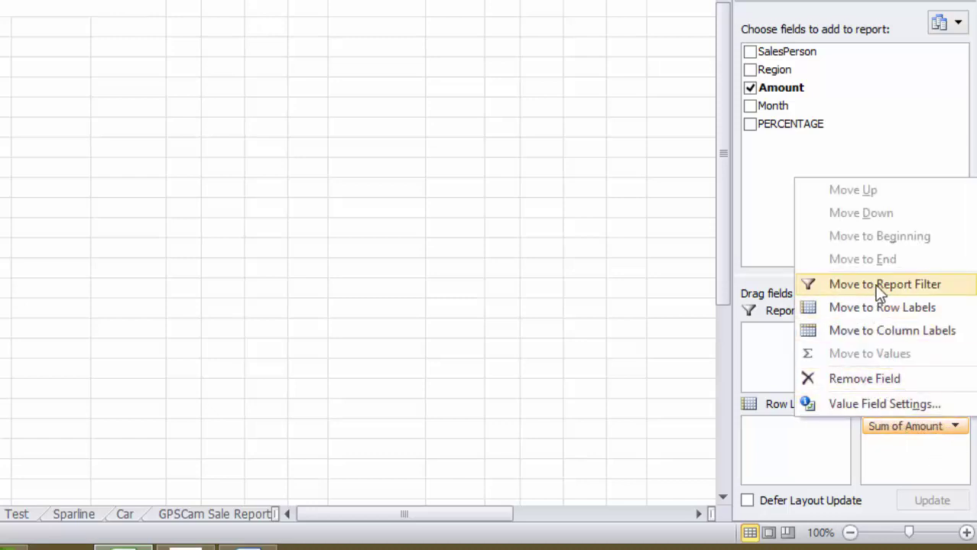
{"action": "left_click", "coordinate": [870, 406]}
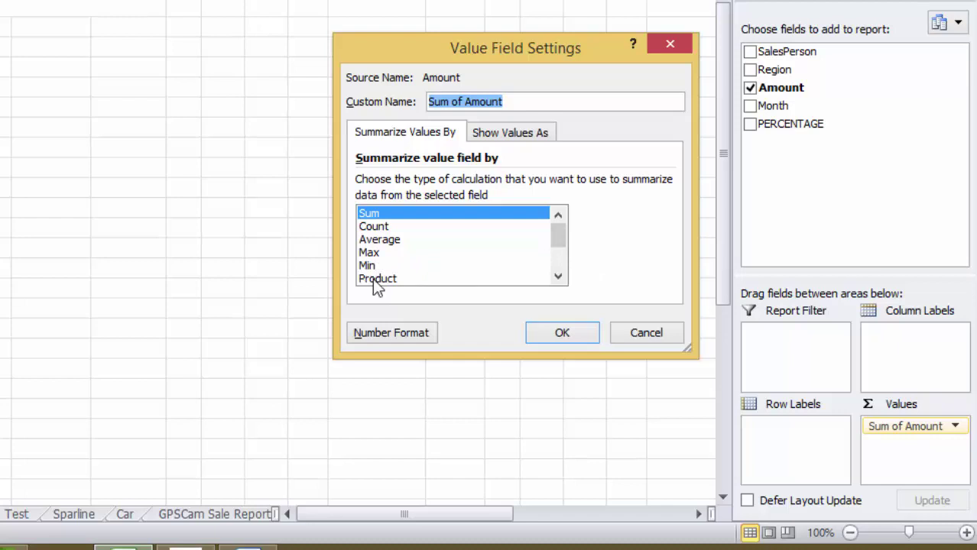
{"action": "left_click_drag", "start_coordinate": [558, 237], "coordinate": [561, 262]}
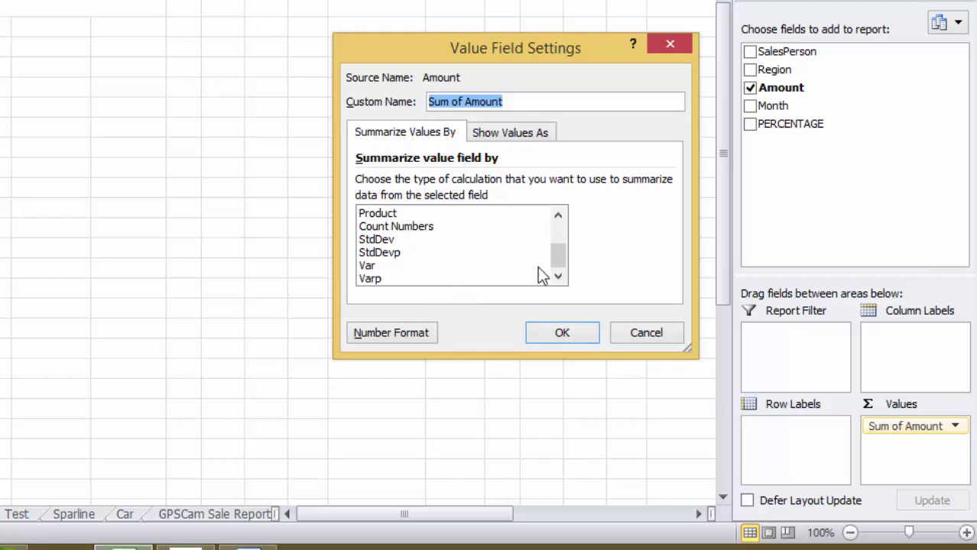
{"action": "left_click", "coordinate": [575, 340]}
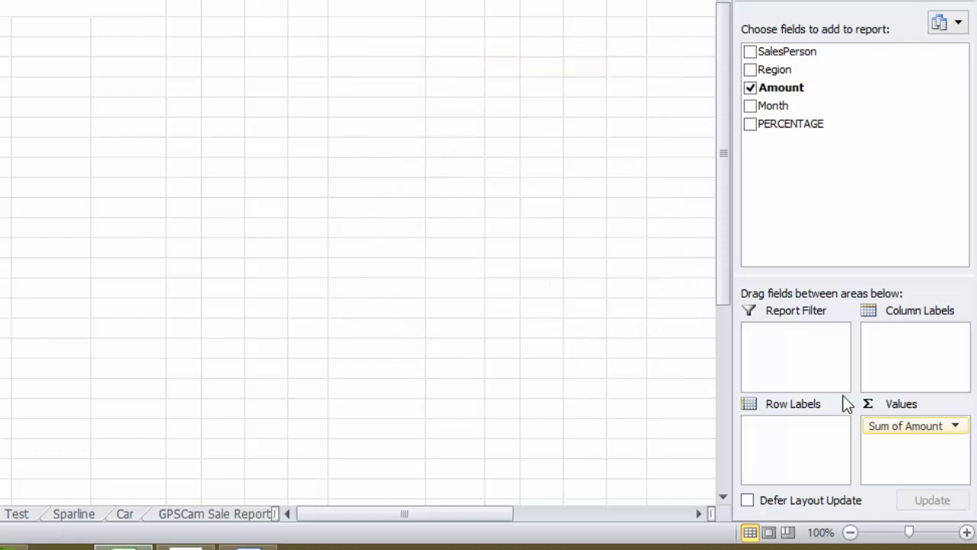
Step: Remove Amount, then place Region in Row Labels, Amount in Values and SalesPerson in Report Filter
{"action": "left_click_drag", "start_coordinate": [905, 426], "coordinate": [727, 456]}
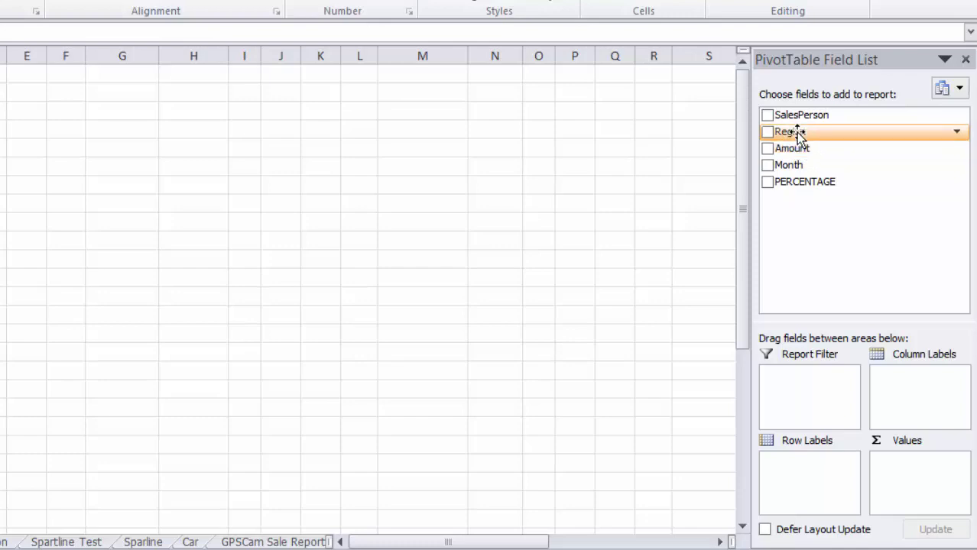
{"action": "left_click_drag", "start_coordinate": [793, 136], "coordinate": [811, 473]}
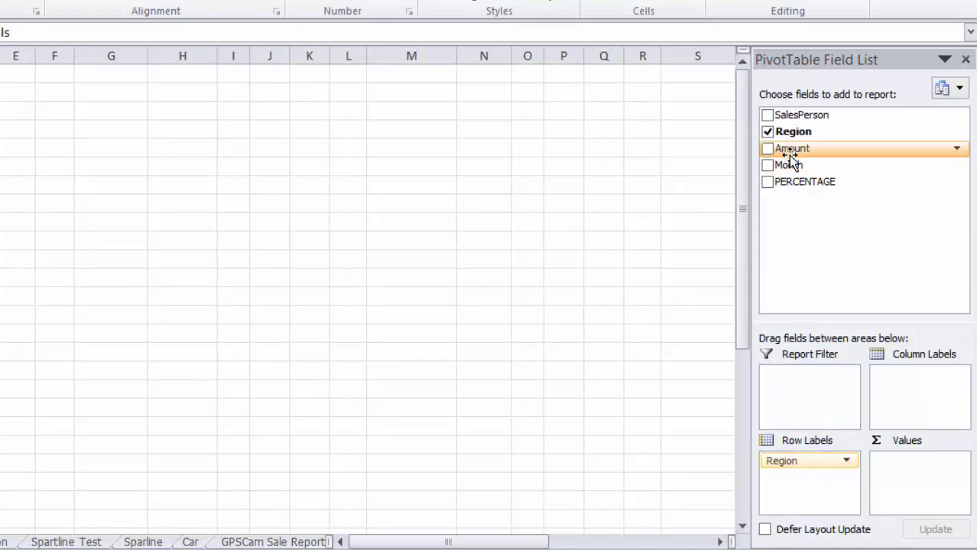
{"action": "left_click_drag", "start_coordinate": [788, 153], "coordinate": [909, 472]}
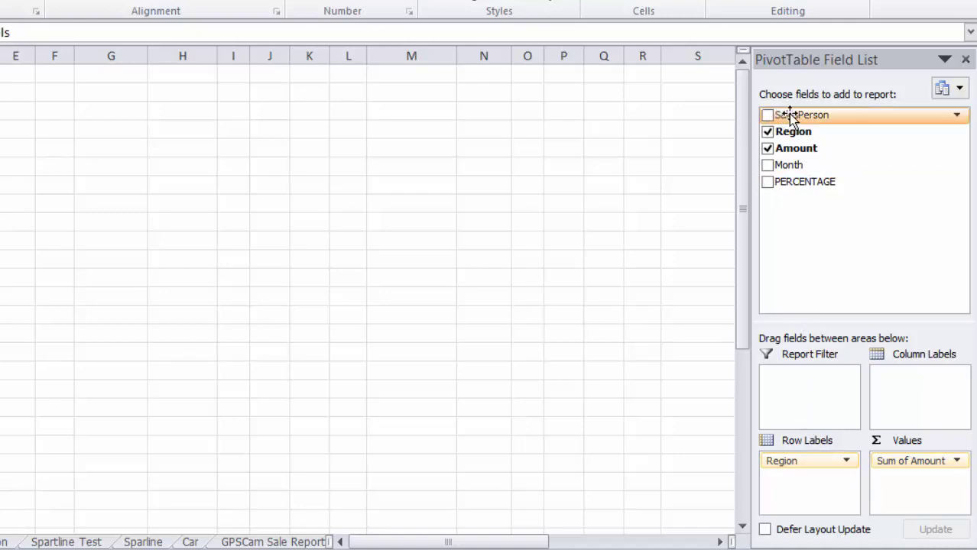
{"action": "left_click_drag", "start_coordinate": [800, 116], "coordinate": [809, 388]}
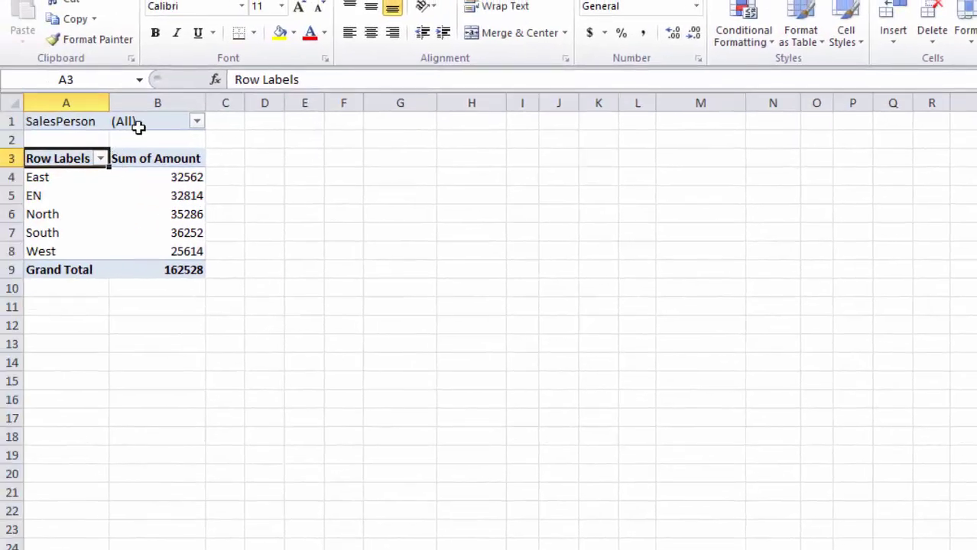
Step: Enable Select Multiple Items in the SalesPerson filter, trial some exclusions, then close with everyone included
{"action": "left_click", "coordinate": [198, 124]}
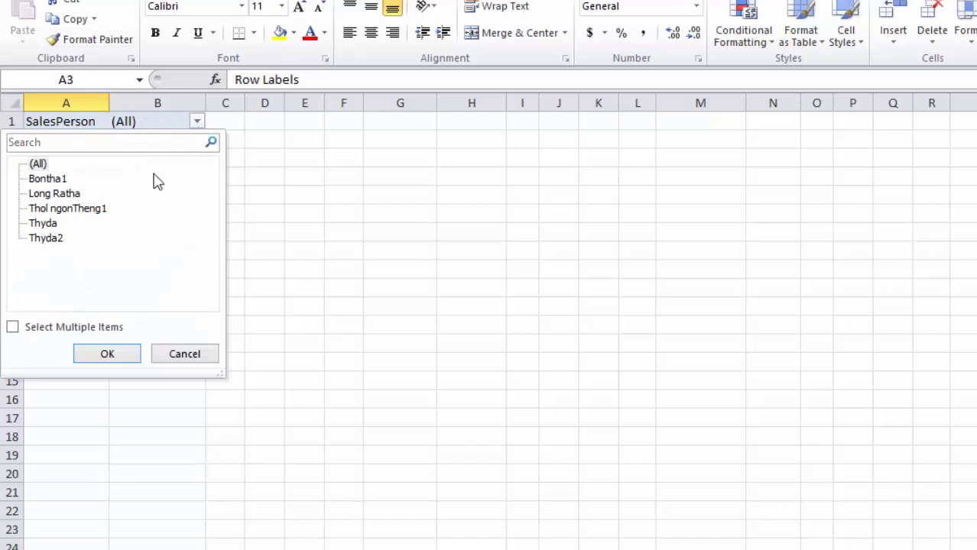
{"action": "left_click", "coordinate": [13, 329]}
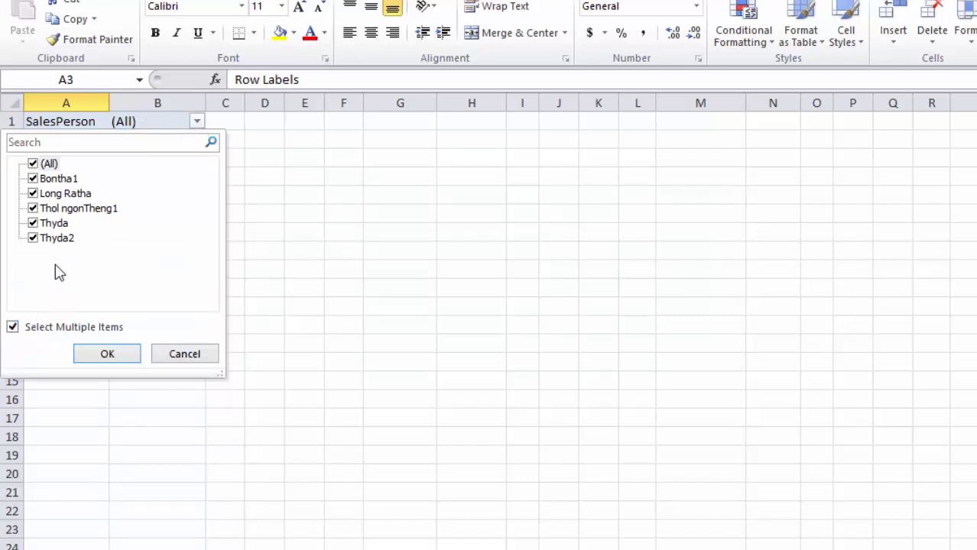
{"action": "left_click", "coordinate": [32, 195]}
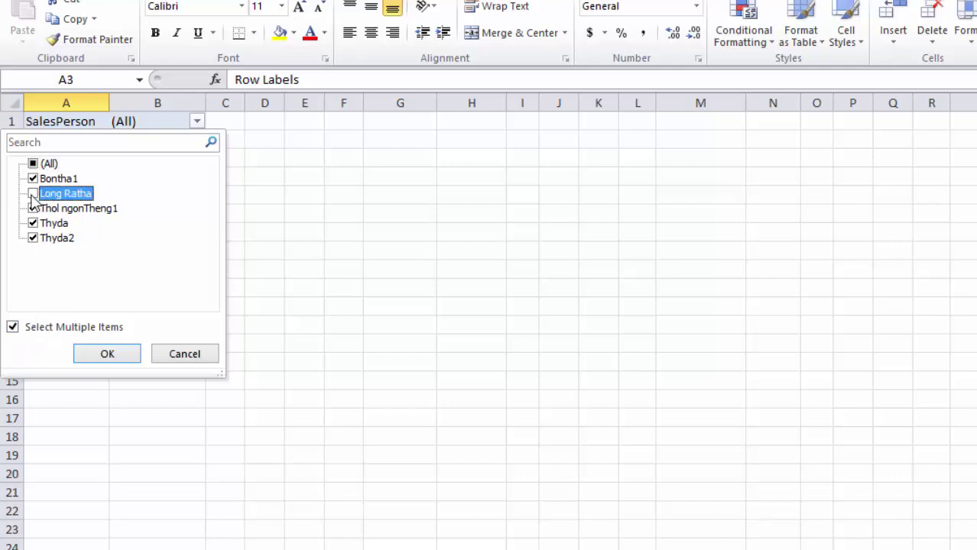
{"action": "left_click", "coordinate": [33, 194]}
{"action": "left_click", "coordinate": [33, 194]}
{"action": "left_click", "coordinate": [33, 209]}
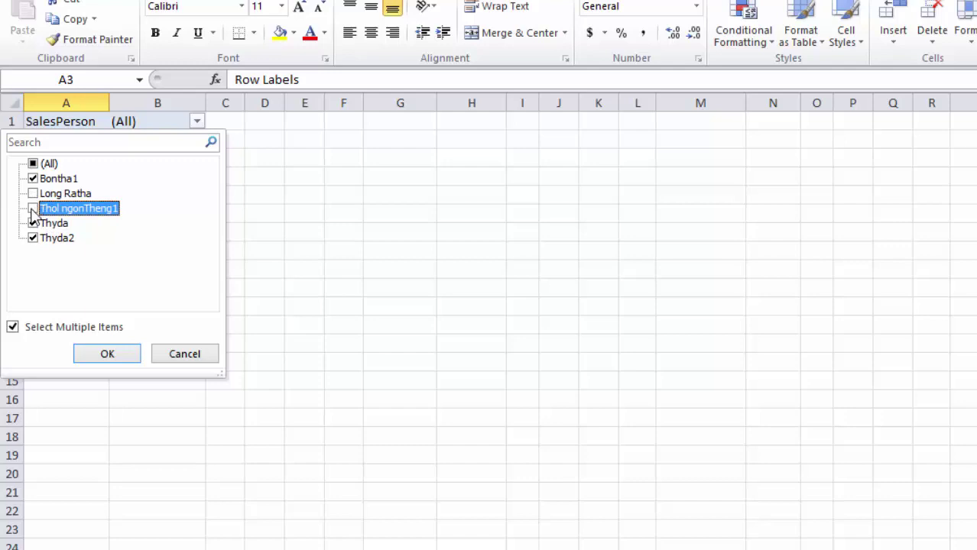
{"action": "left_click", "coordinate": [33, 208]}
{"action": "left_click", "coordinate": [33, 194]}
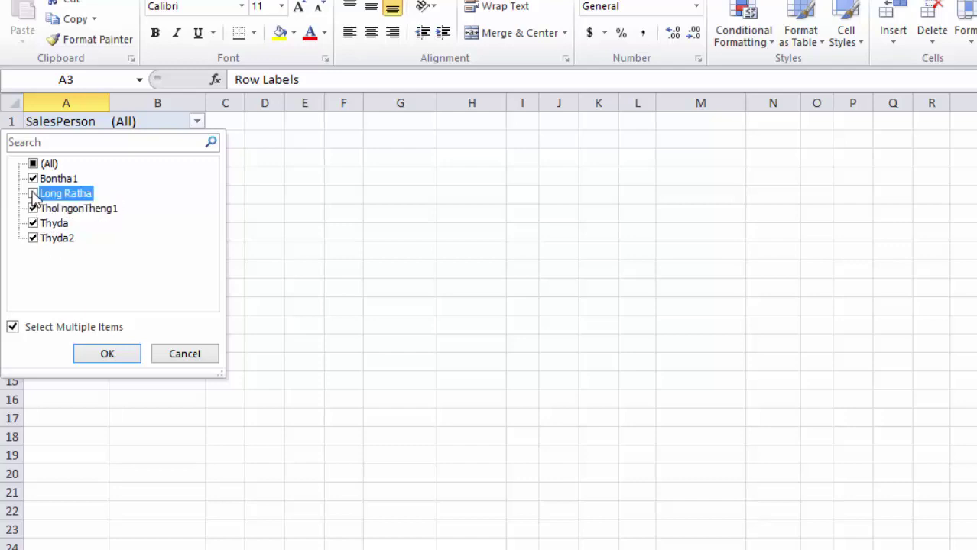
{"action": "left_click", "coordinate": [32, 208]}
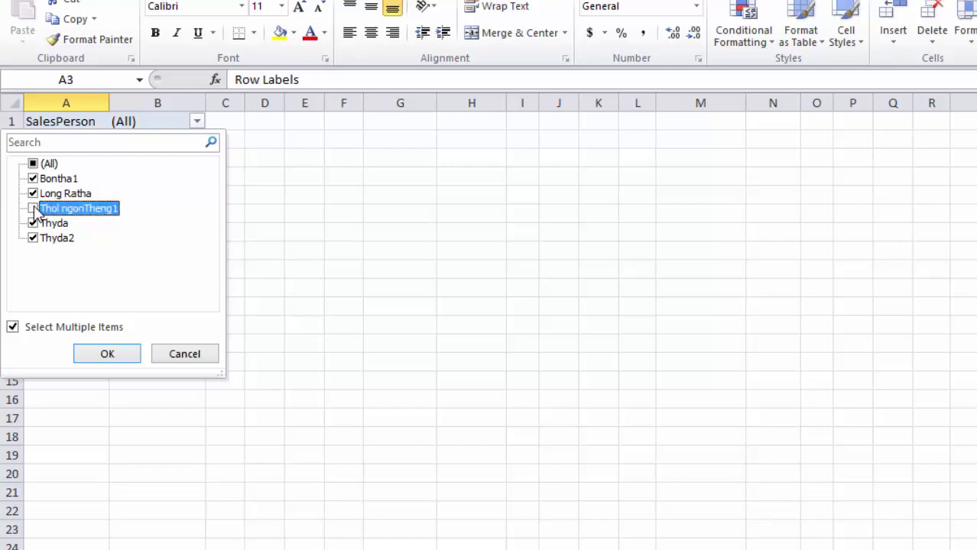
{"action": "left_click", "coordinate": [33, 194]}
{"action": "left_click", "coordinate": [33, 209]}
{"action": "left_click", "coordinate": [33, 195]}
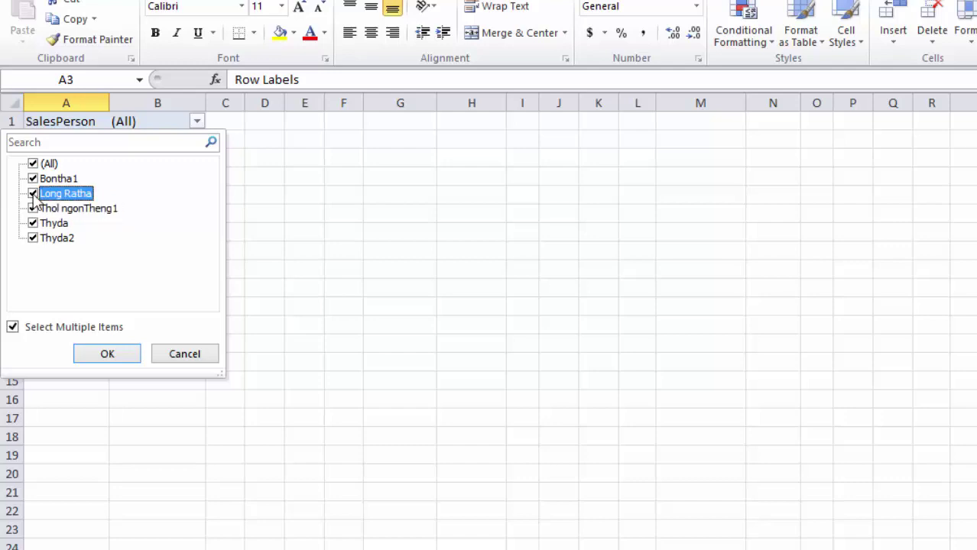
{"action": "left_click", "coordinate": [109, 356]}
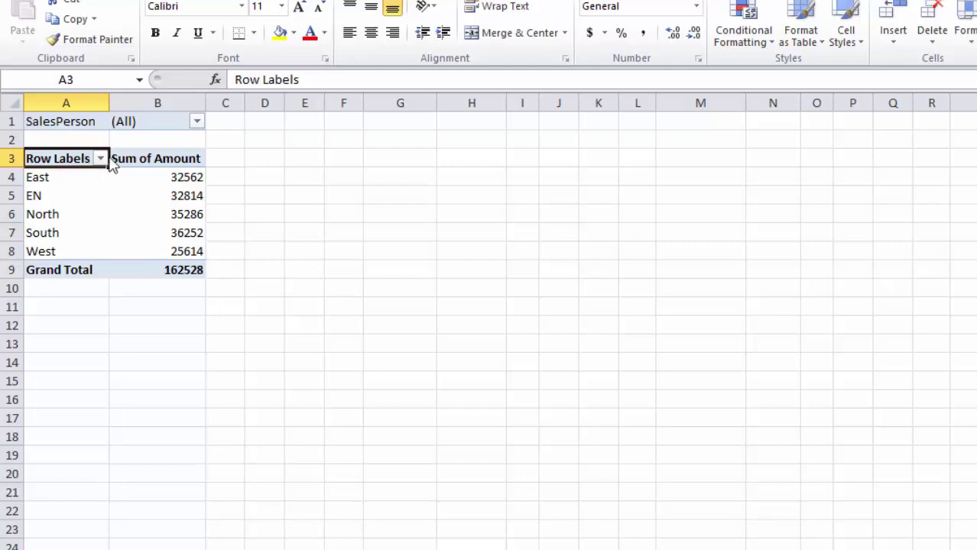
Step: Exclude the second and third salespeople so only EN, South and West remain, totalling 94680
{"action": "left_click", "coordinate": [197, 121]}
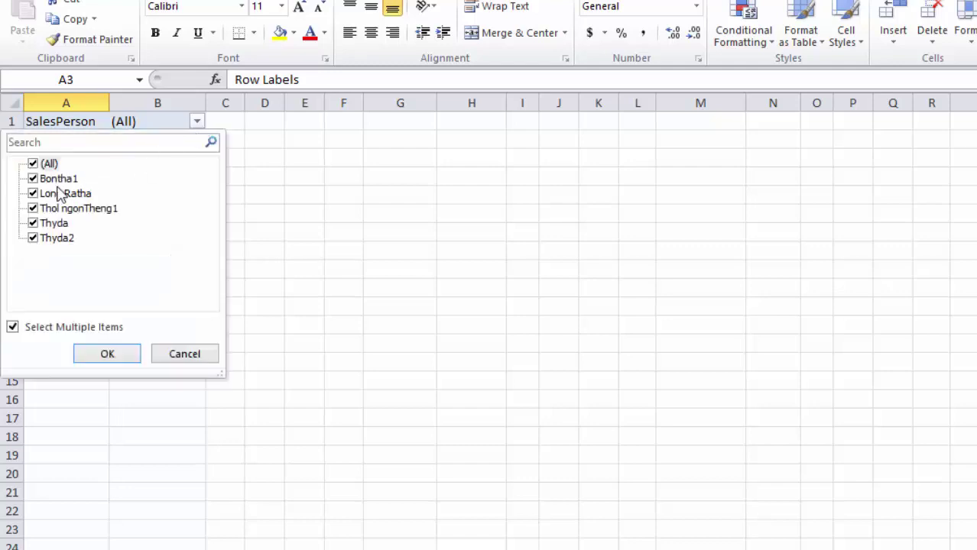
{"action": "left_click", "coordinate": [33, 193]}
{"action": "left_click", "coordinate": [33, 208]}
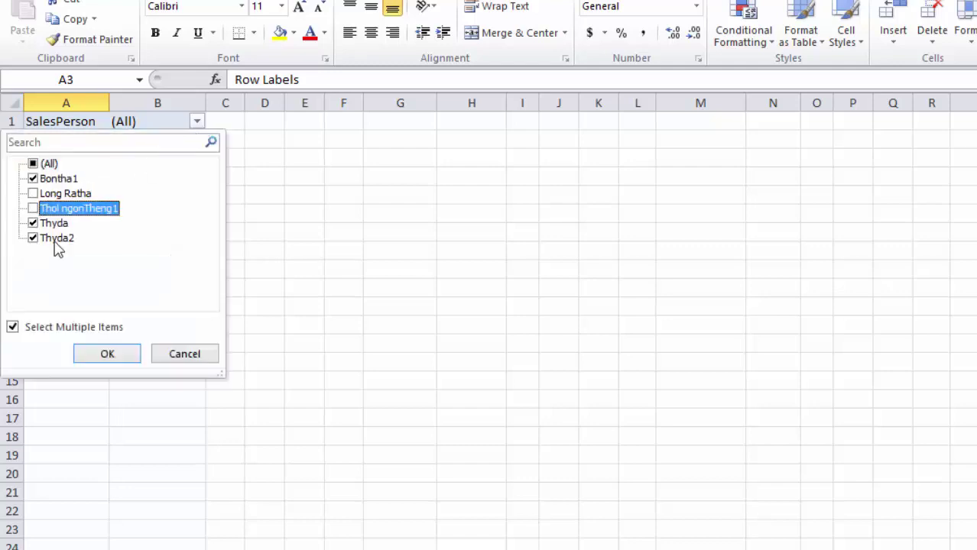
{"action": "left_click", "coordinate": [107, 356]}
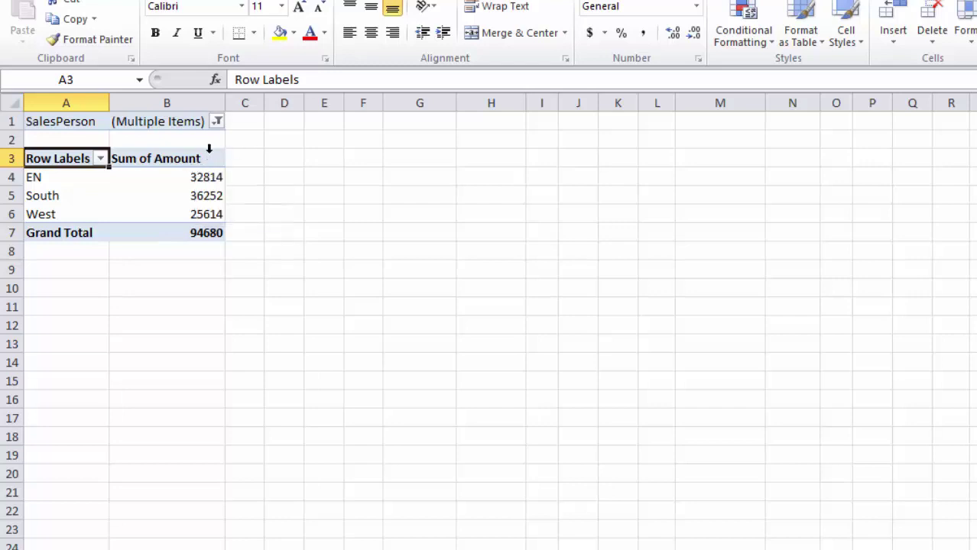
Step: Insert a slicer for the SalesPerson field from the PivotTable Tools Options ribbon
{"action": "mouse_move", "coordinate": [191, 174]}
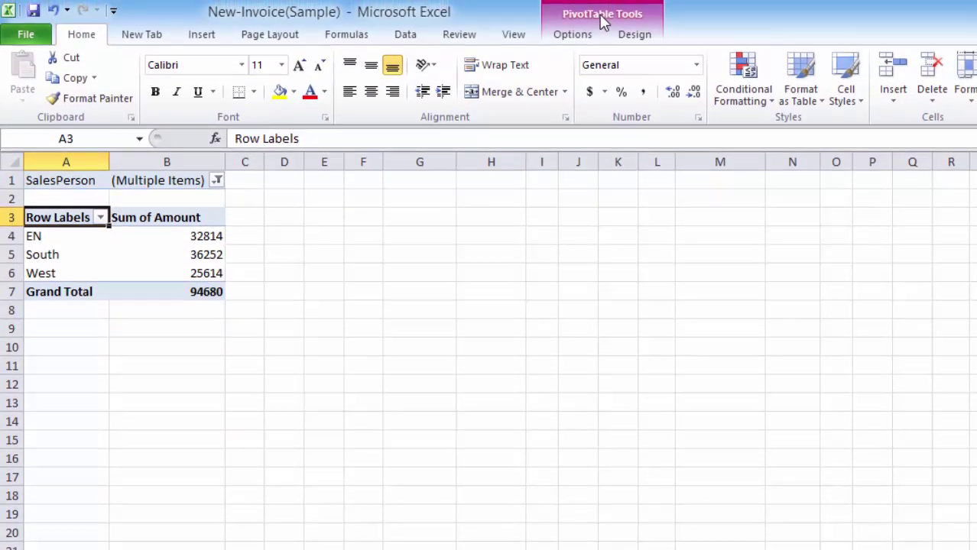
{"action": "left_click", "coordinate": [602, 21]}
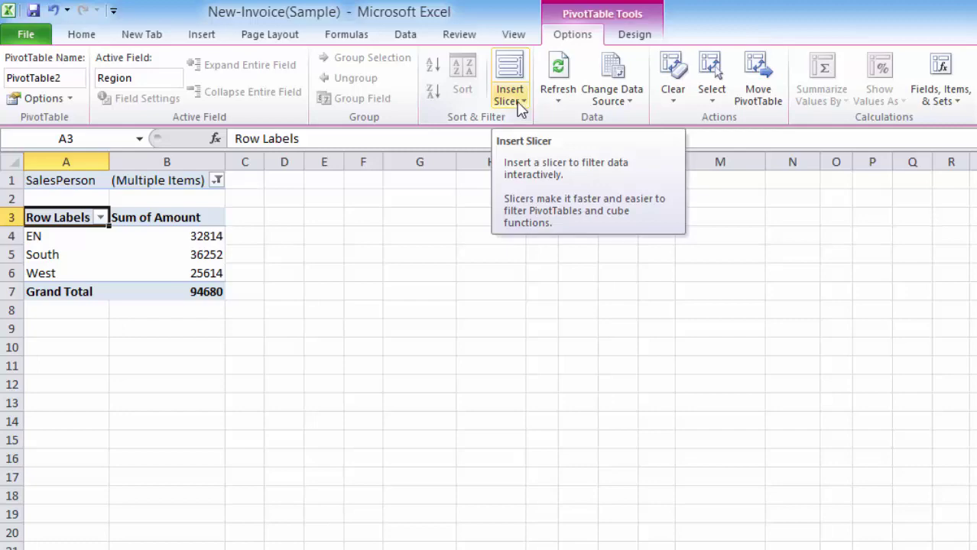
{"action": "left_click", "coordinate": [518, 106]}
{"action": "left_click", "coordinate": [528, 121]}
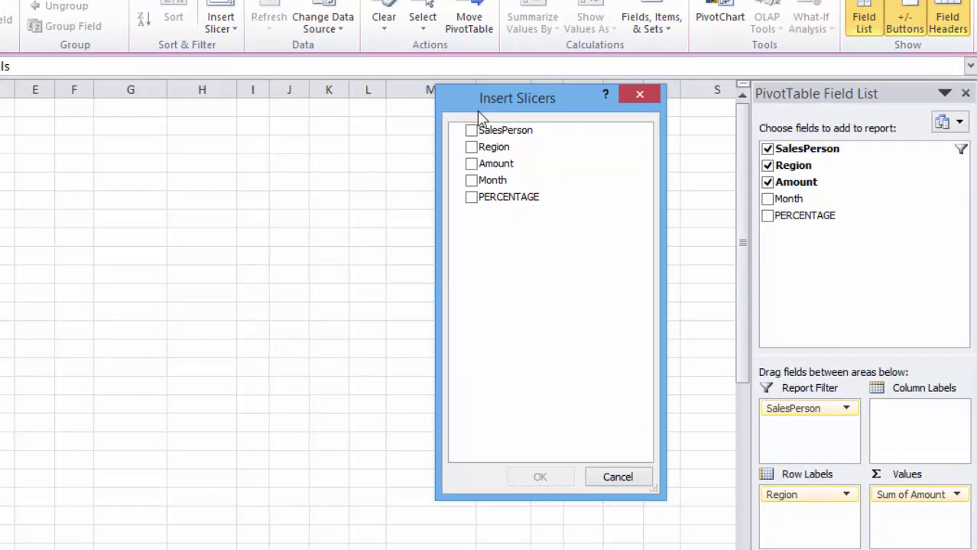
{"action": "left_click", "coordinate": [472, 131]}
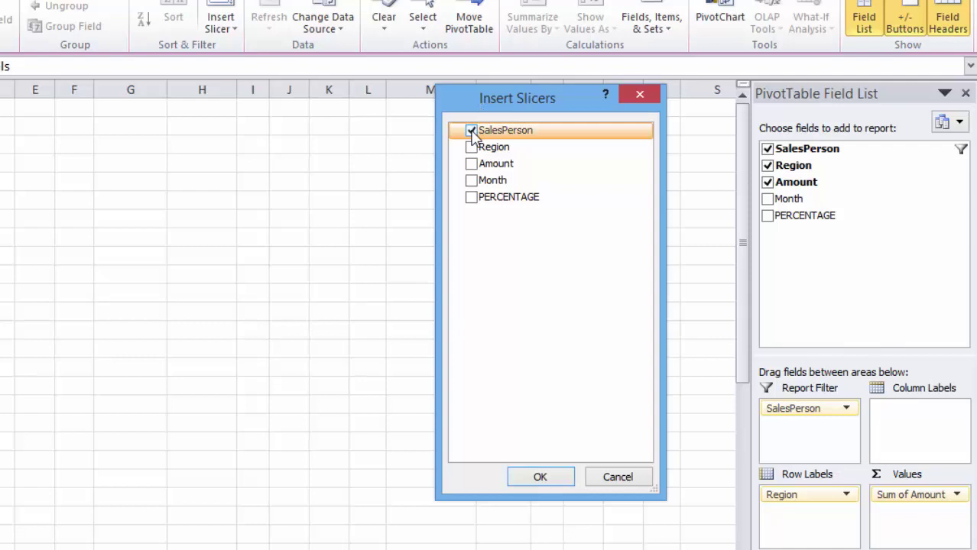
{"action": "left_click", "coordinate": [539, 478]}
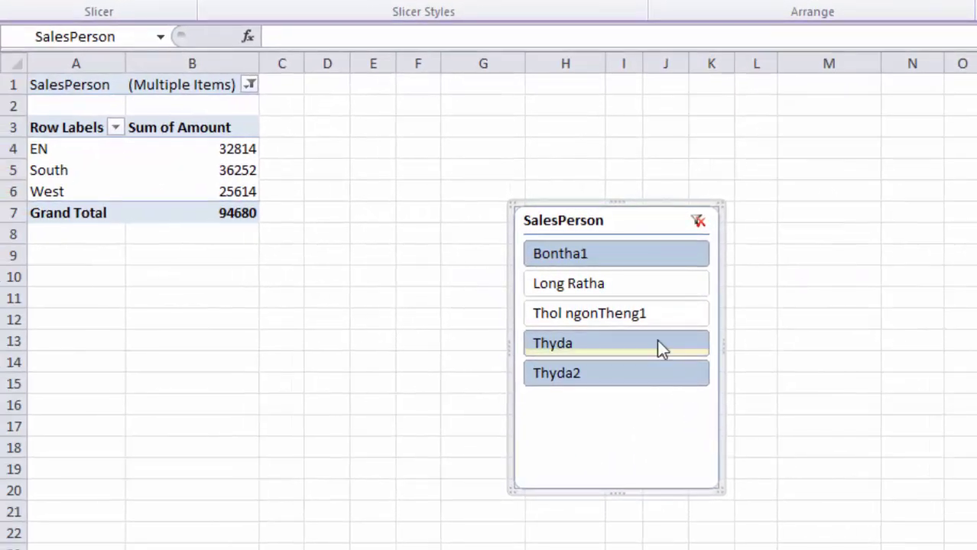
Step: Nudge the slicer up and left, then filter the pivot to each single salesperson in turn
{"action": "left_click_drag", "start_coordinate": [637, 202], "coordinate": [600, 200]}
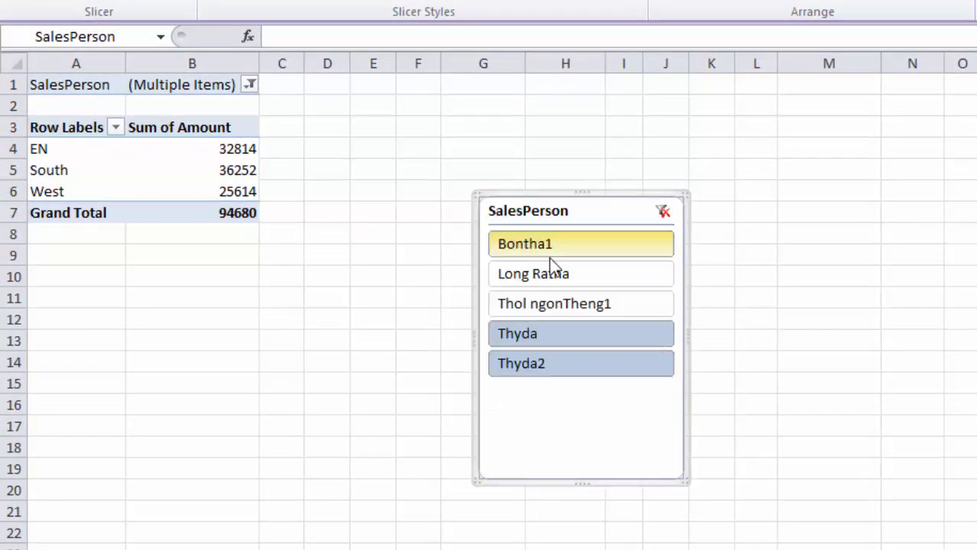
{"action": "left_click", "coordinate": [539, 276]}
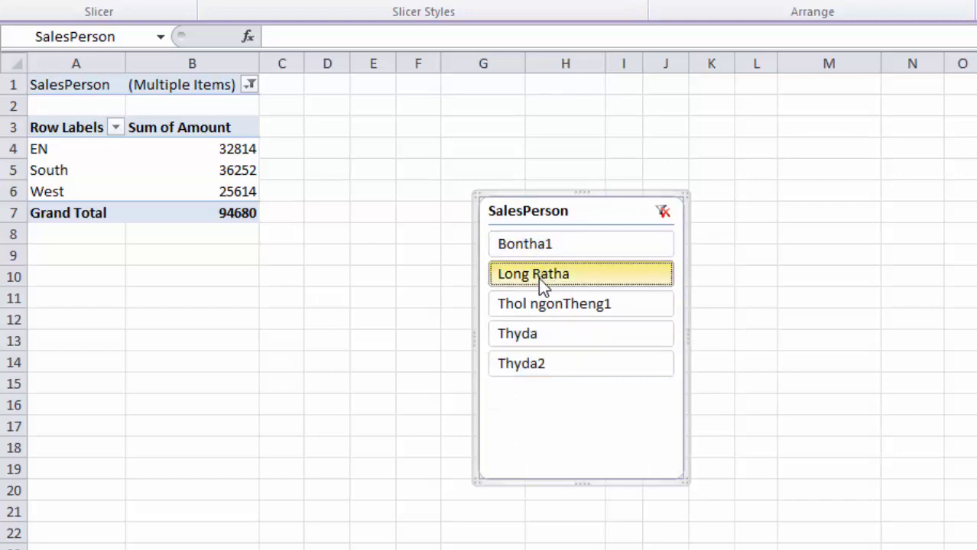
{"action": "left_click", "coordinate": [540, 301]}
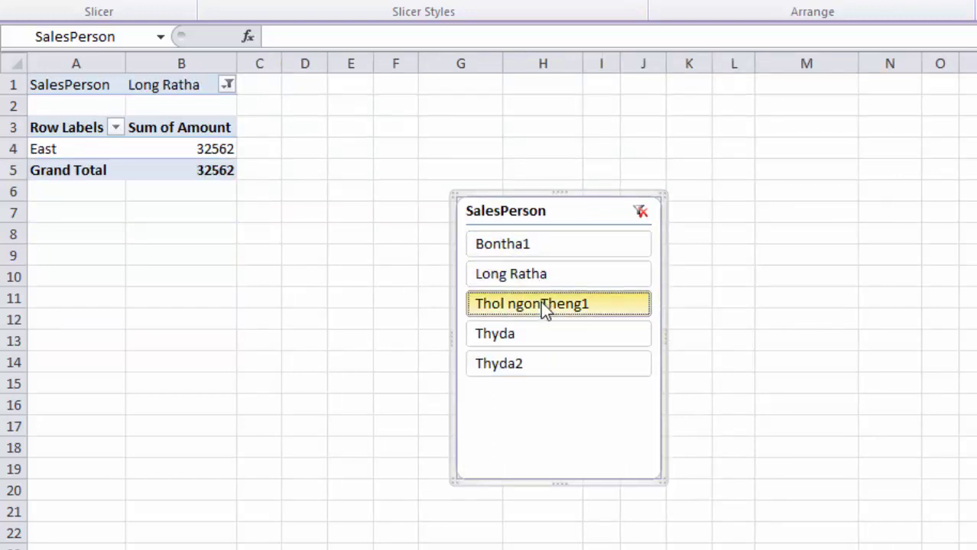
{"action": "left_click", "coordinate": [545, 335]}
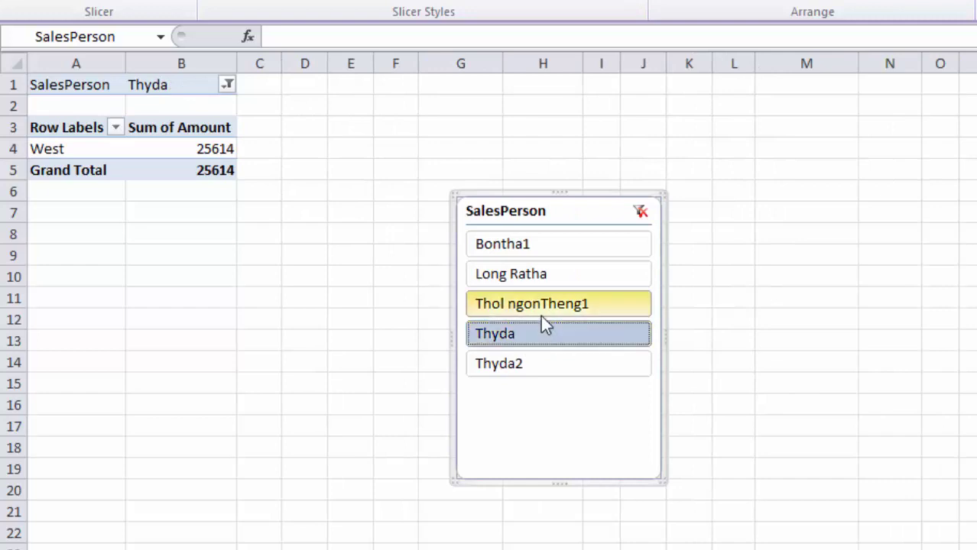
{"action": "left_click", "coordinate": [539, 273]}
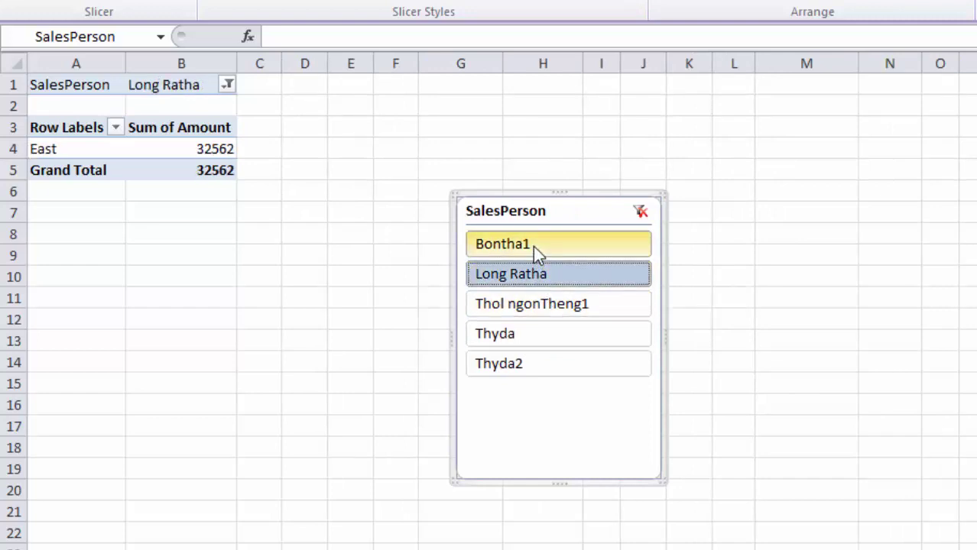
{"action": "left_click", "coordinate": [533, 245]}
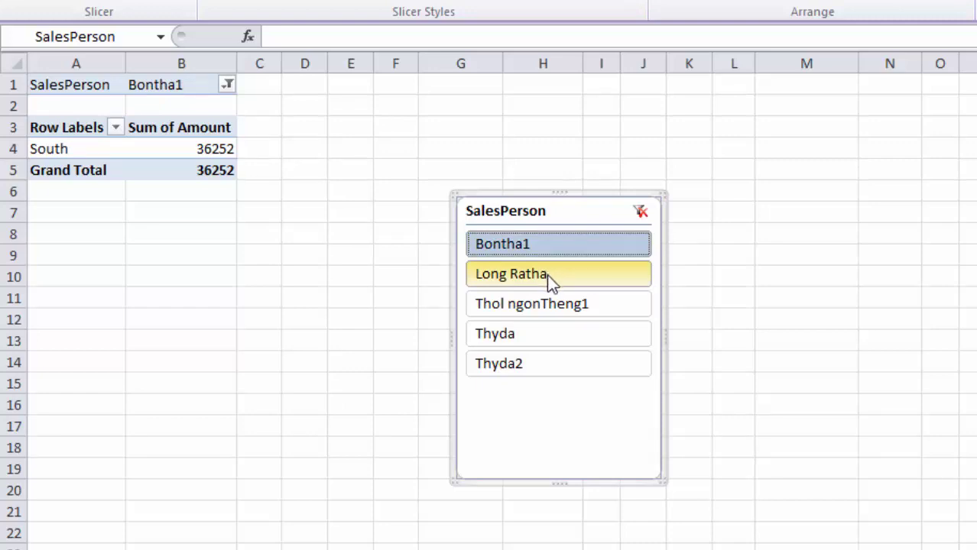
{"action": "left_click", "coordinate": [546, 276]}
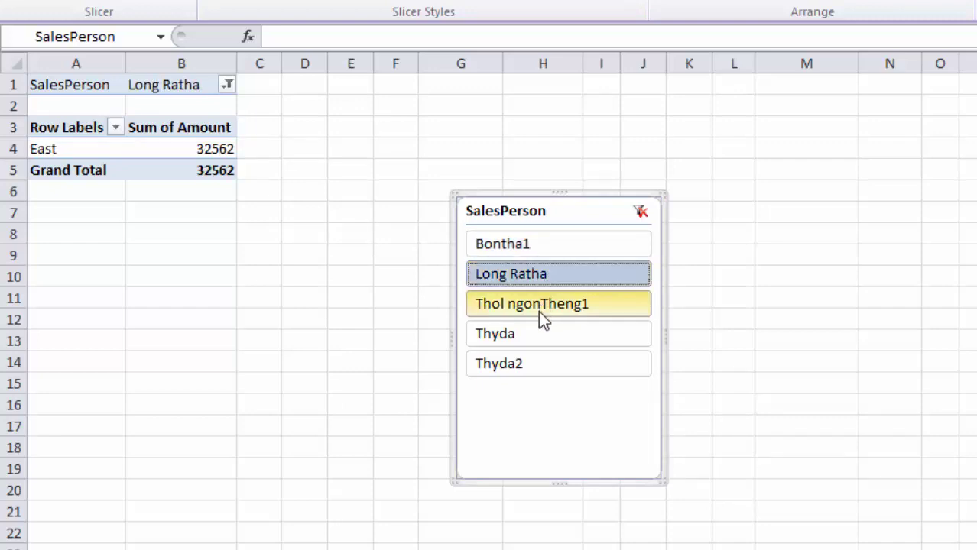
{"action": "left_click", "coordinate": [551, 310]}
{"action": "left_click", "coordinate": [546, 339]}
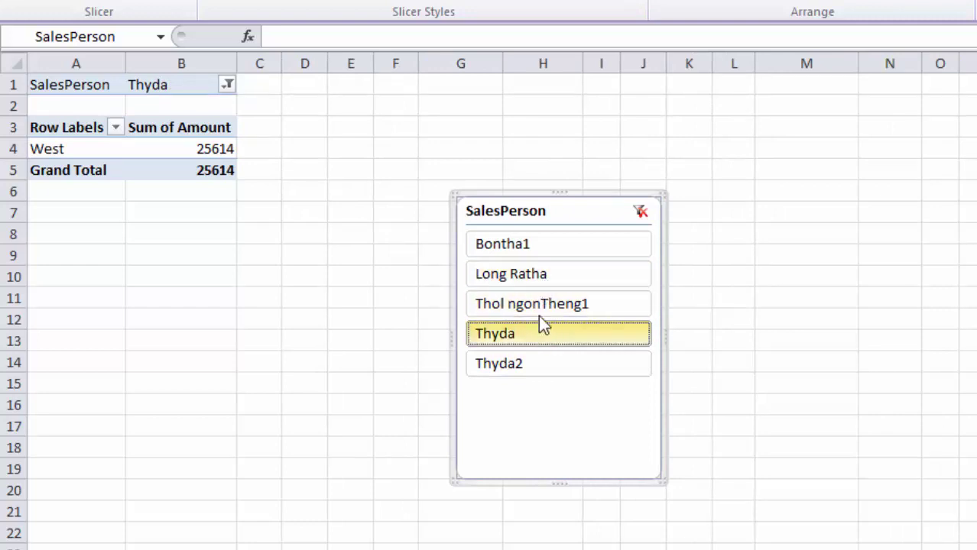
Step: Combine salespeople in the slicer until all five are selected, restoring the 162528 total
{"action": "left_click", "coordinate": [538, 272], "text": "ctrl"}
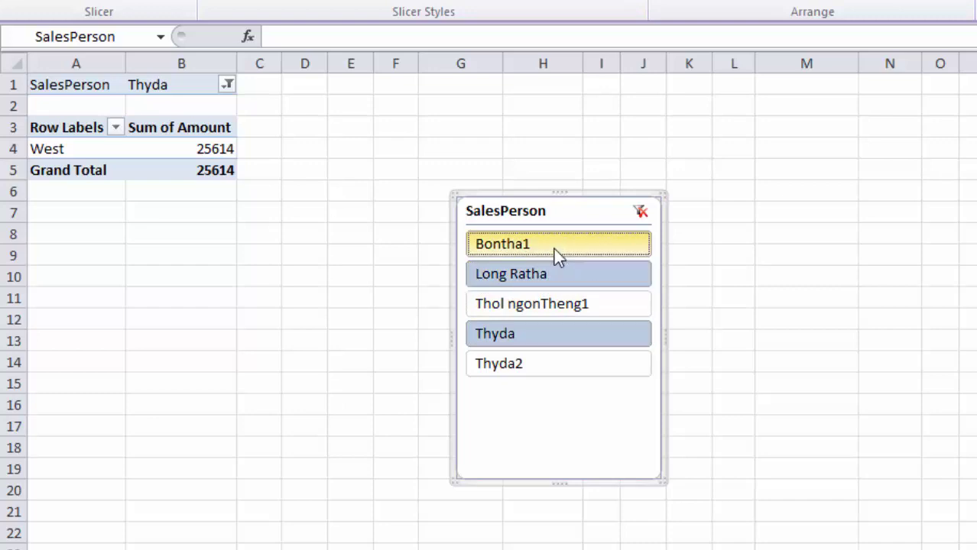
{"action": "left_click", "coordinate": [553, 249], "text": "ctrl"}
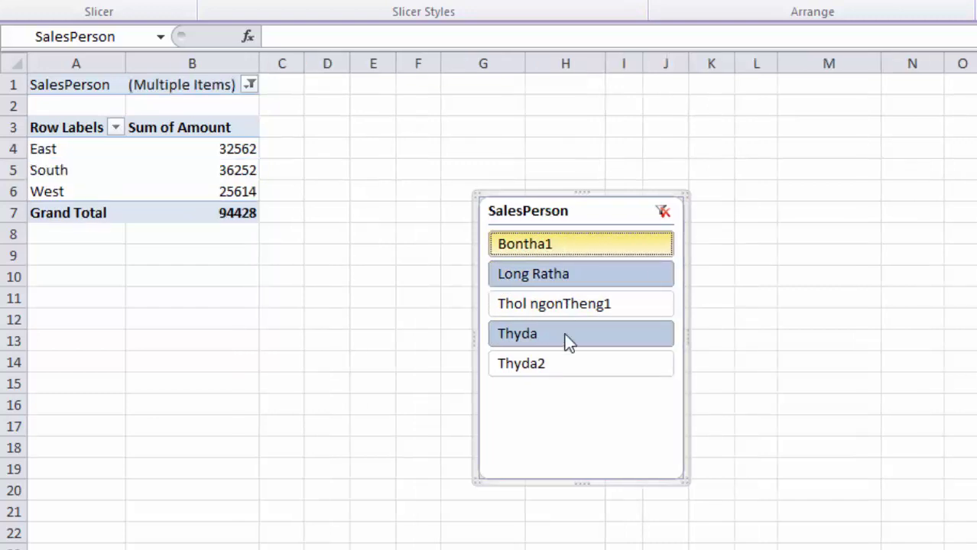
{"action": "left_click", "coordinate": [562, 303]}
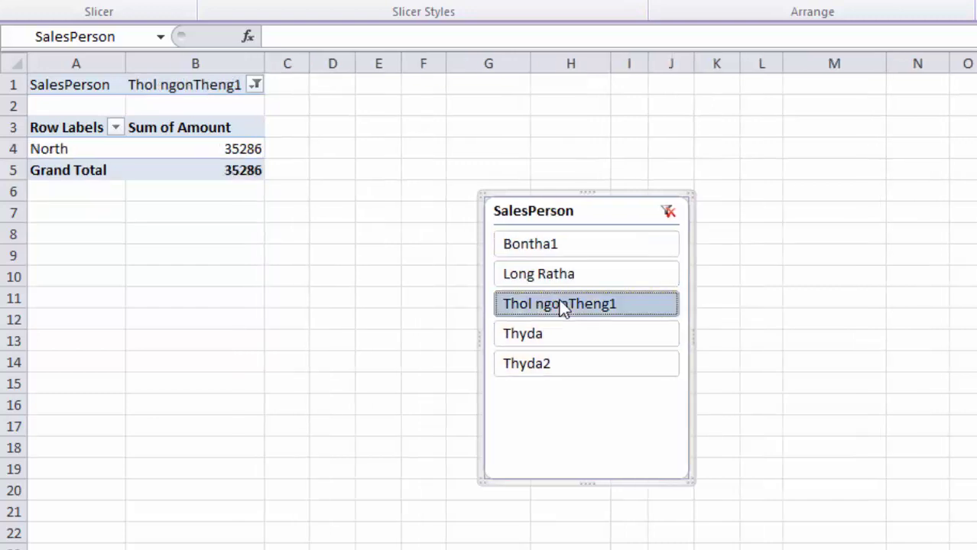
{"action": "left_click", "coordinate": [573, 327], "text": "ctrl"}
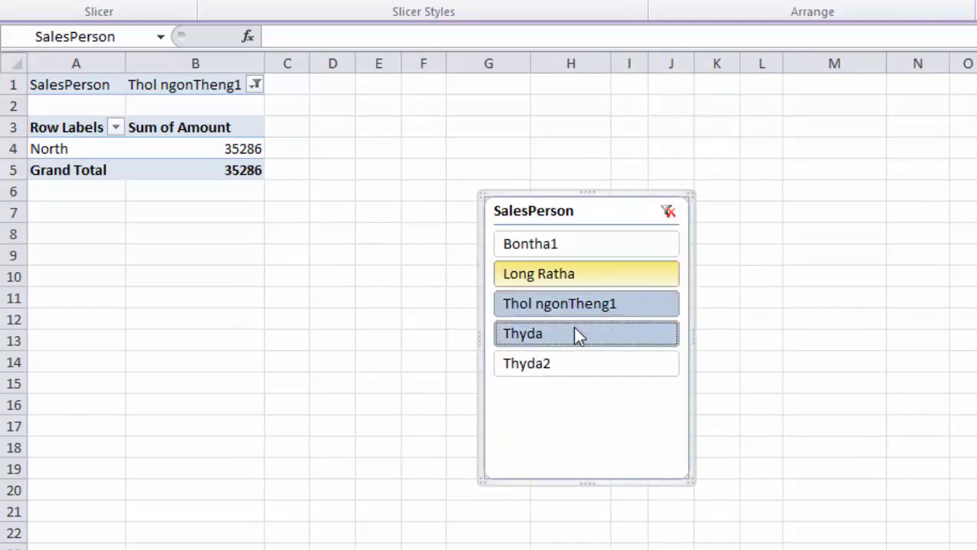
{"action": "left_click", "coordinate": [573, 356], "text": "ctrl"}
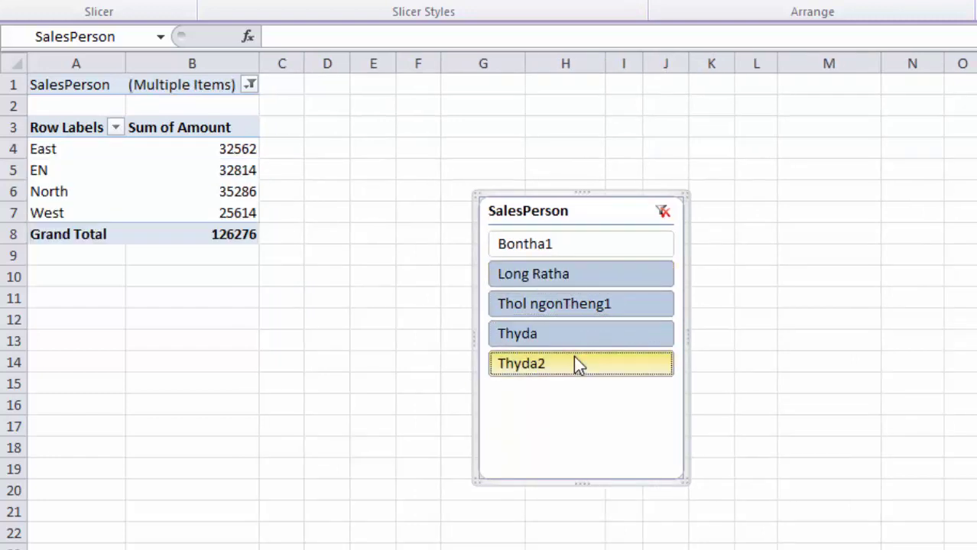
{"action": "left_click", "coordinate": [570, 244]}
{"action": "left_click", "coordinate": [574, 346], "text": "shift"}
{"action": "left_click", "coordinate": [573, 364], "text": "ctrl"}
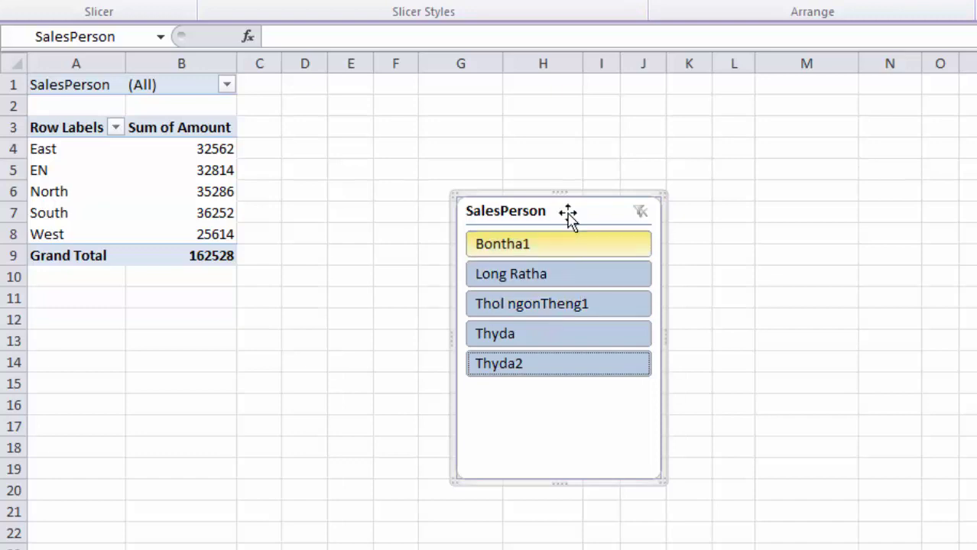
Step: Move the SalesPerson slicer directly beneath the PivotTable and bring up PivotTable Tools Options
{"action": "mouse_move", "coordinate": [554, 197]}
{"action": "left_mouse_down"}
{"action": "mouse_move", "coordinate": [162, 270]}
{"action": "mouse_move", "coordinate": [163, 281]}
{"action": "left_mouse_up"}
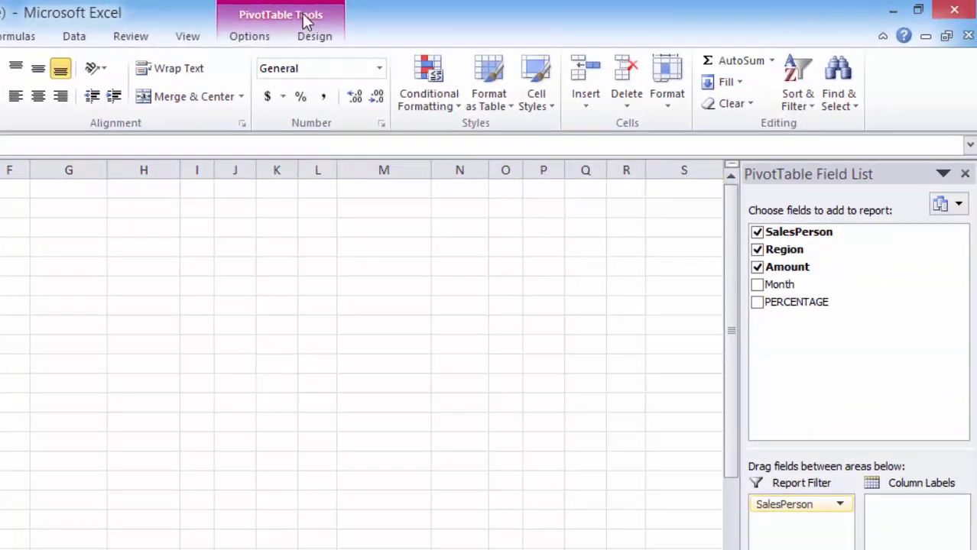
{"action": "left_click", "coordinate": [306, 21]}
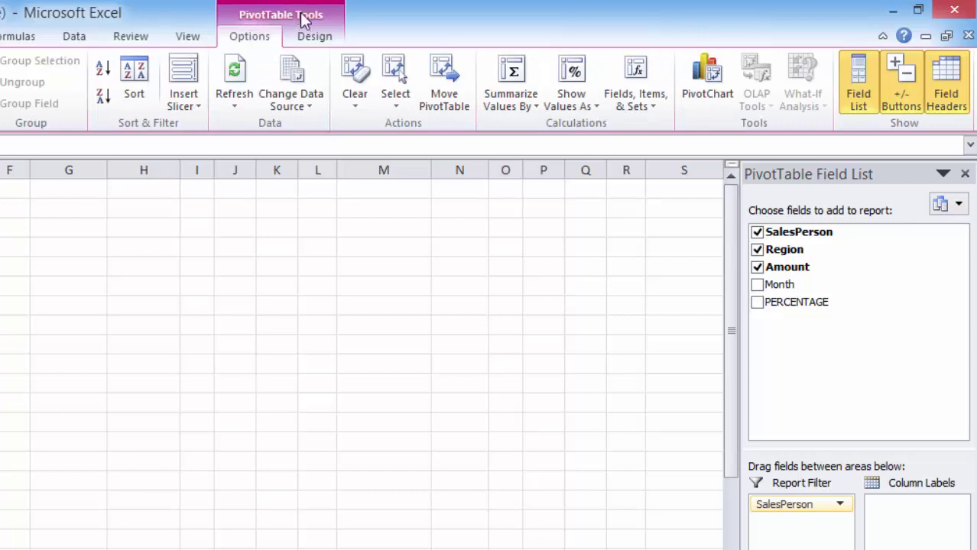
Step: Insert a 3-D Clustered Column PivotChart plotting Sum of Amount for each Region
{"action": "left_click", "coordinate": [709, 95]}
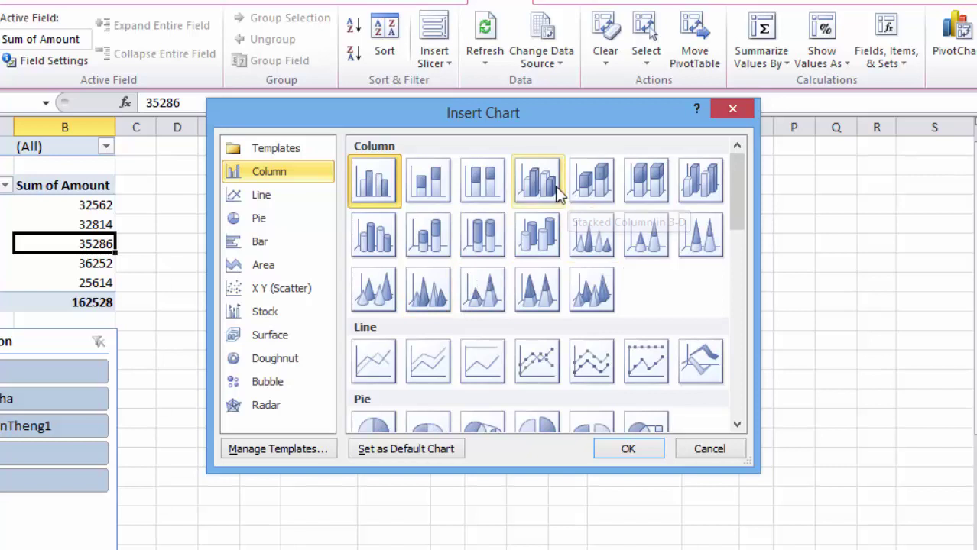
{"action": "left_click", "coordinate": [587, 192]}
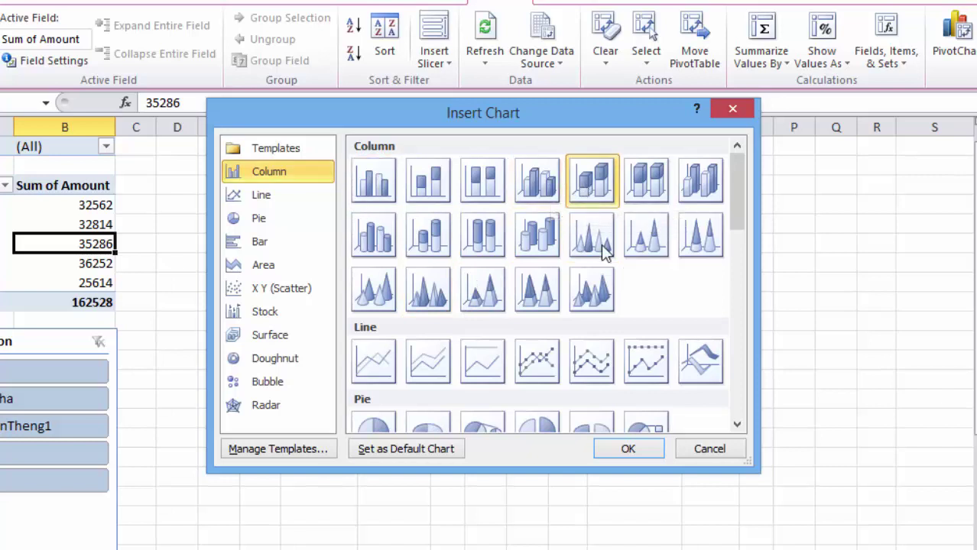
{"action": "left_click", "coordinate": [628, 450]}
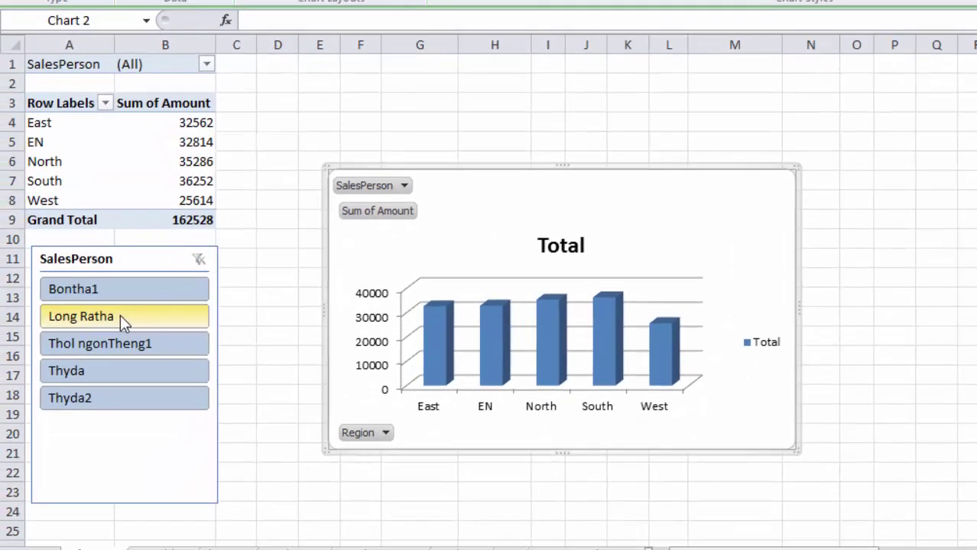
{"action": "left_click", "coordinate": [105, 335]}
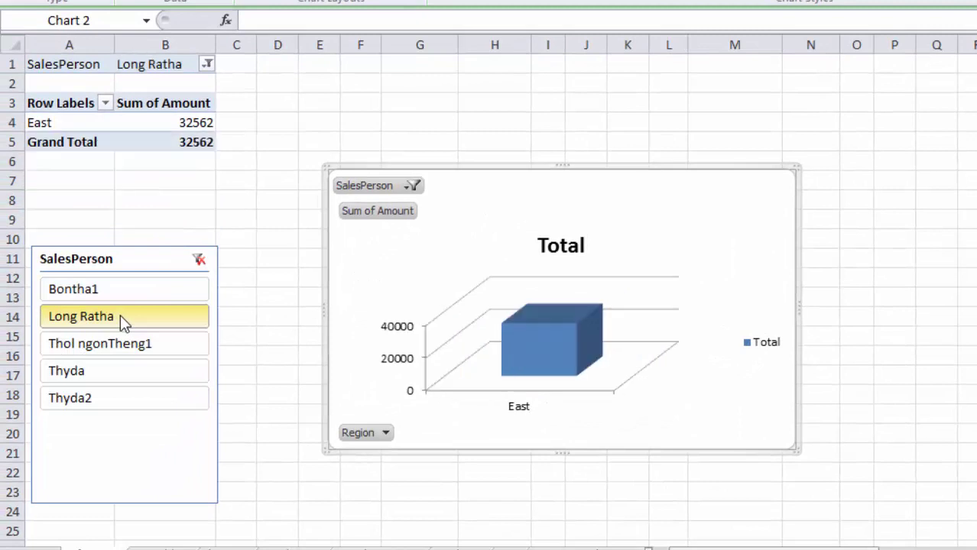
{"action": "left_click", "coordinate": [114, 294]}
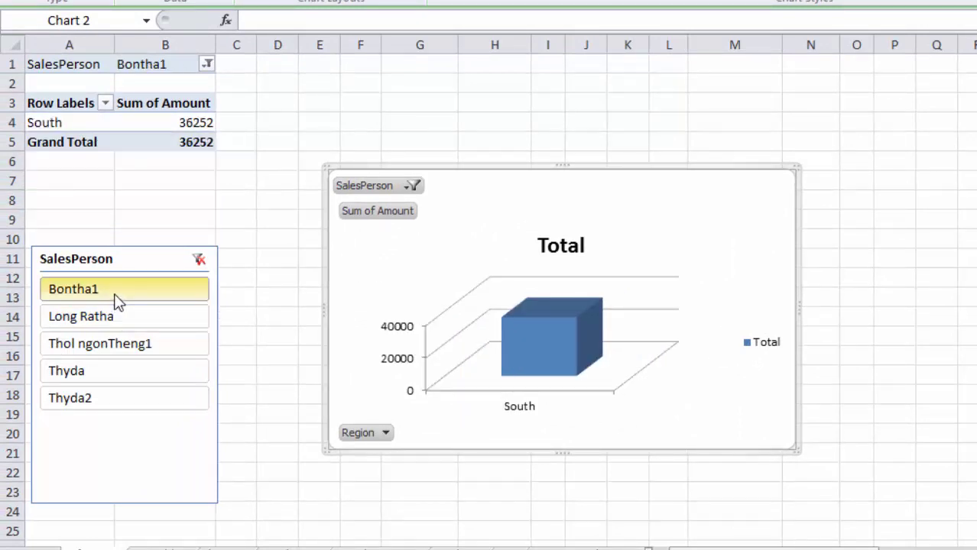
{"action": "left_click", "coordinate": [119, 323]}
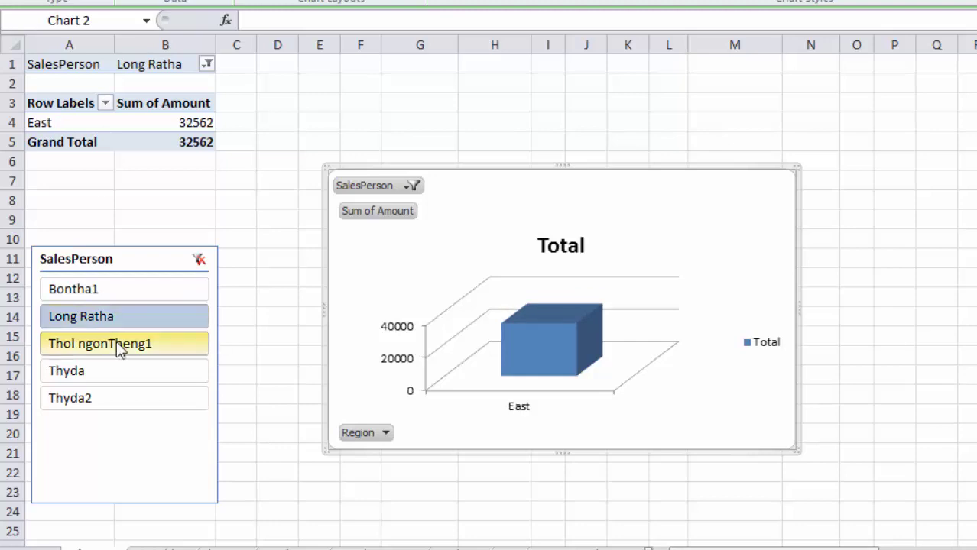
{"action": "left_click", "coordinate": [116, 342]}
{"action": "left_click_drag", "start_coordinate": [112, 398], "coordinate": [107, 295]}
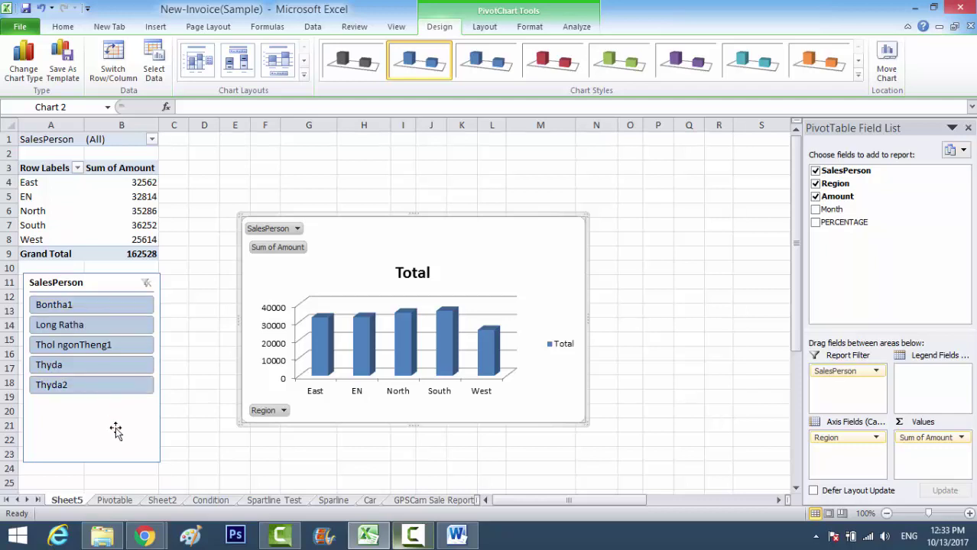
{"action": "left_click", "coordinate": [116, 502]}
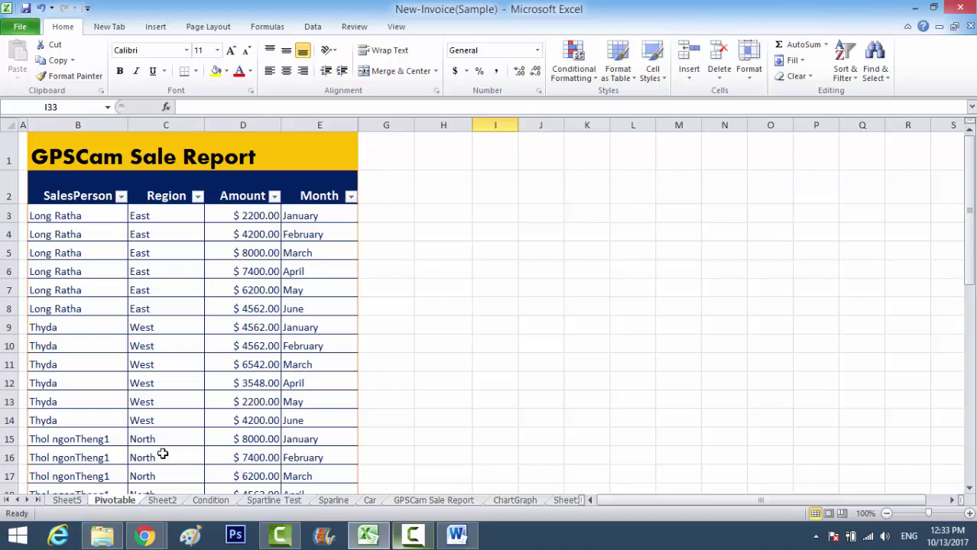
{"action": "left_click", "coordinate": [67, 502]}
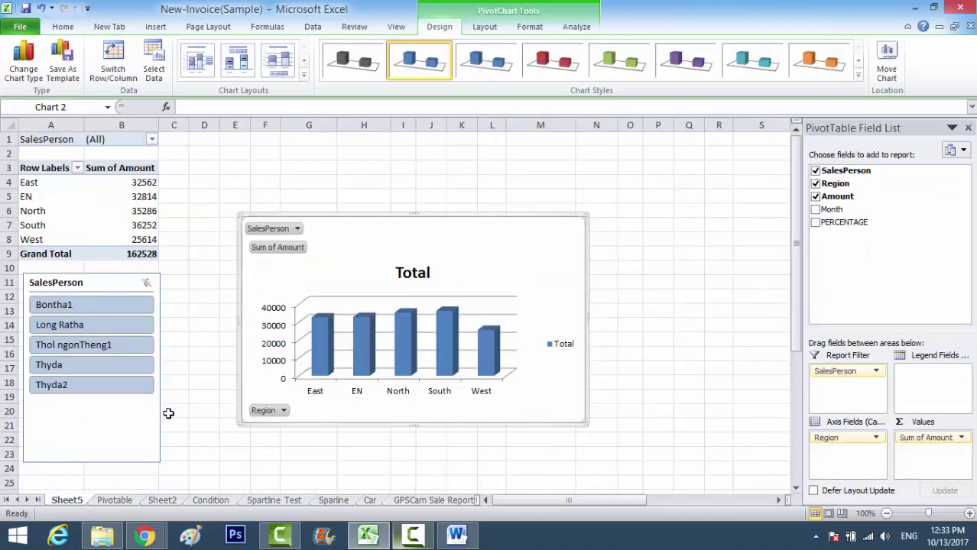